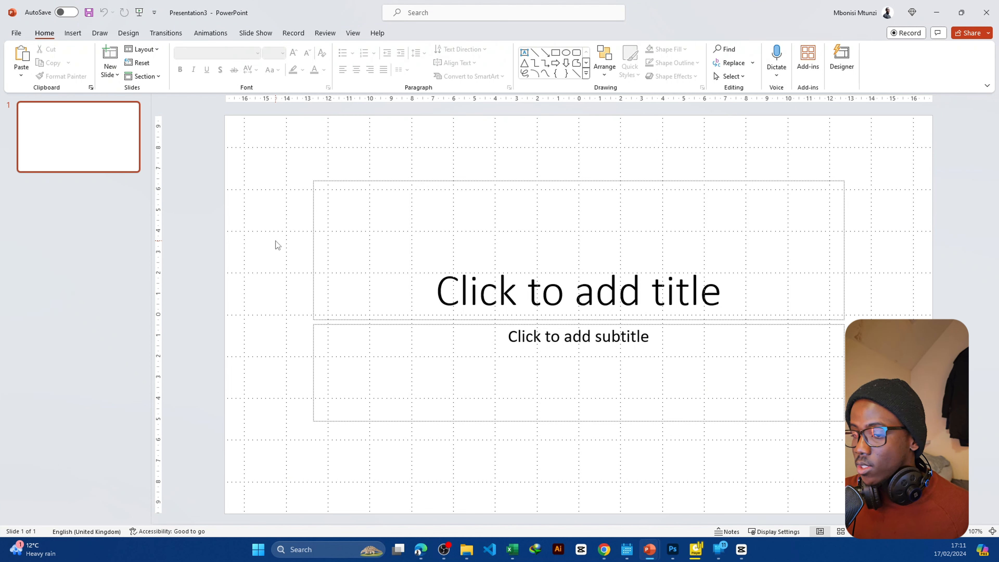
Delete the title and subtitle placeholders and draw a rounded rectangle about 29.5 cm wide and 15.1 cm high across the slide
key(ctrl+a)
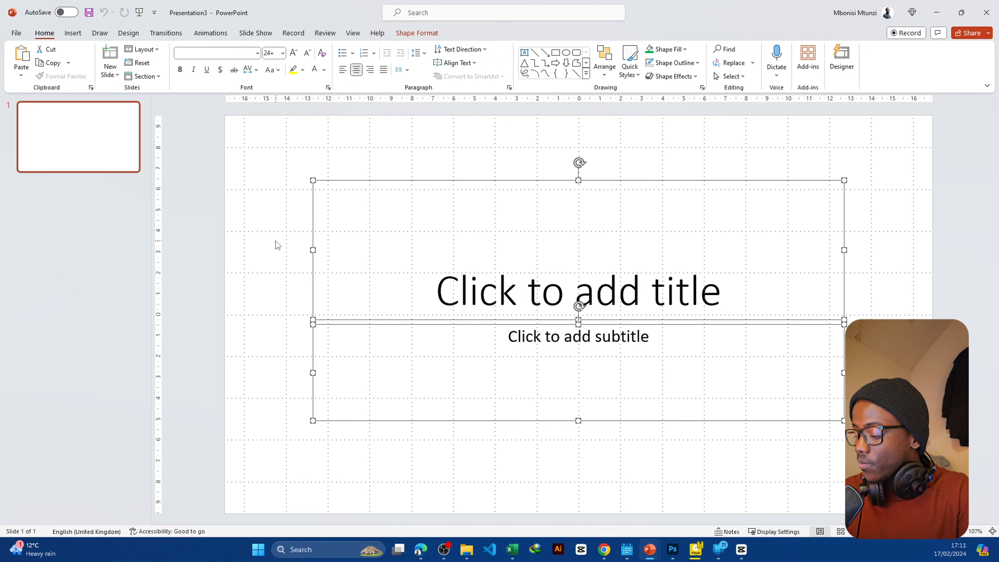
key(Delete)
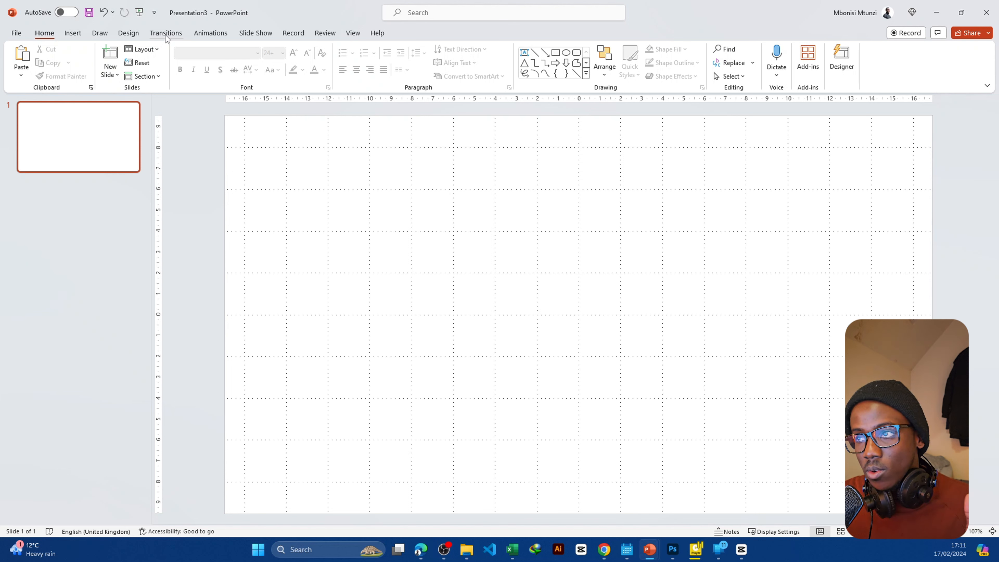
click(555, 53)
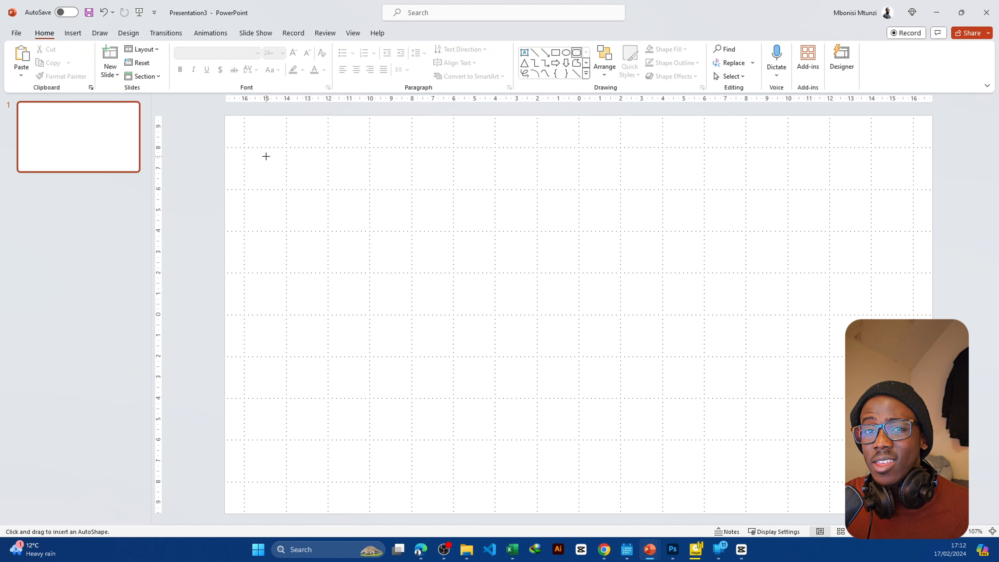
drag(288, 170, 882, 473)
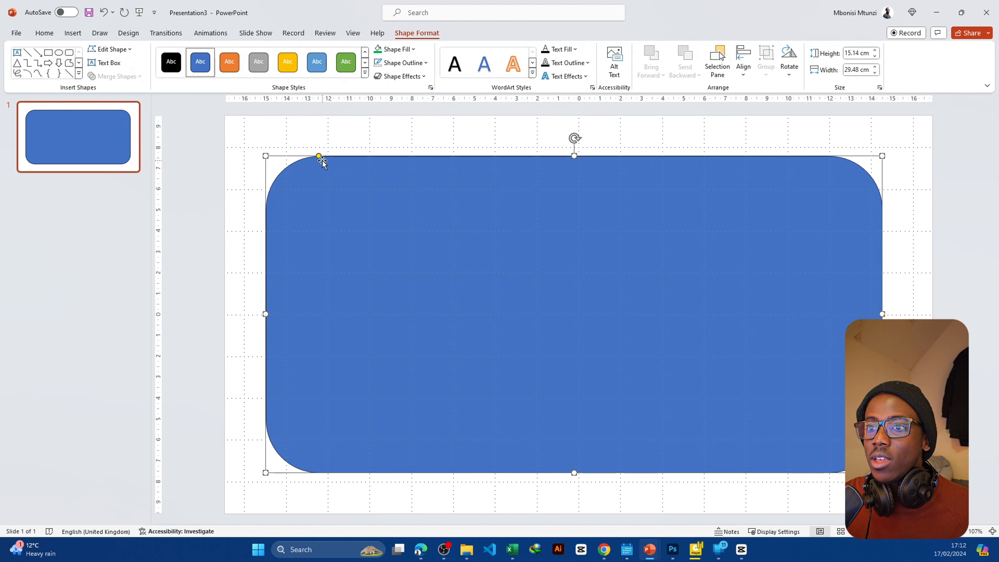
Reduce the rounded rectangle's corner radius and style it with a solid black fill and no outline
drag(318, 158, 285, 153)
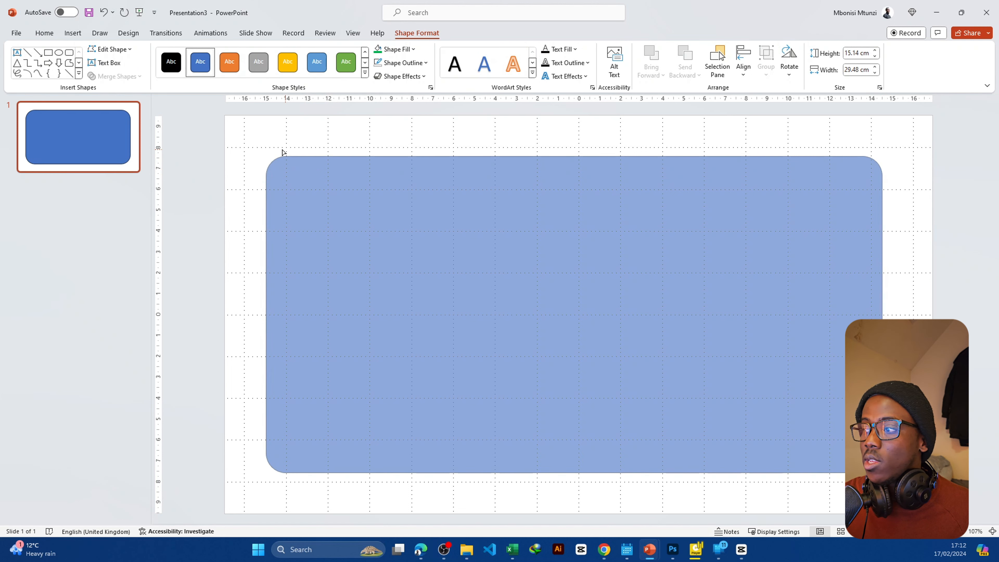
drag(282, 152, 280, 156)
click(171, 61)
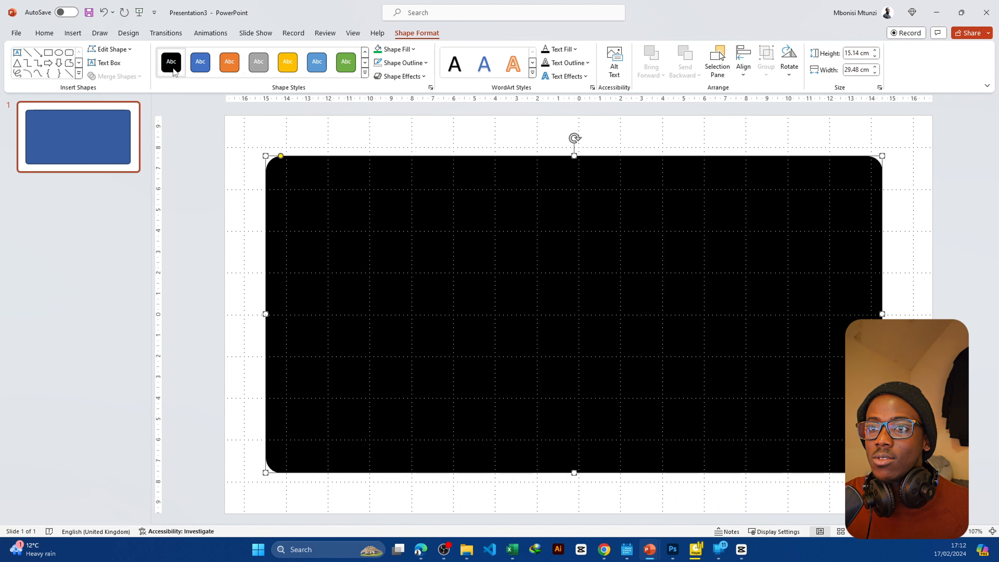
click(393, 62)
click(387, 178)
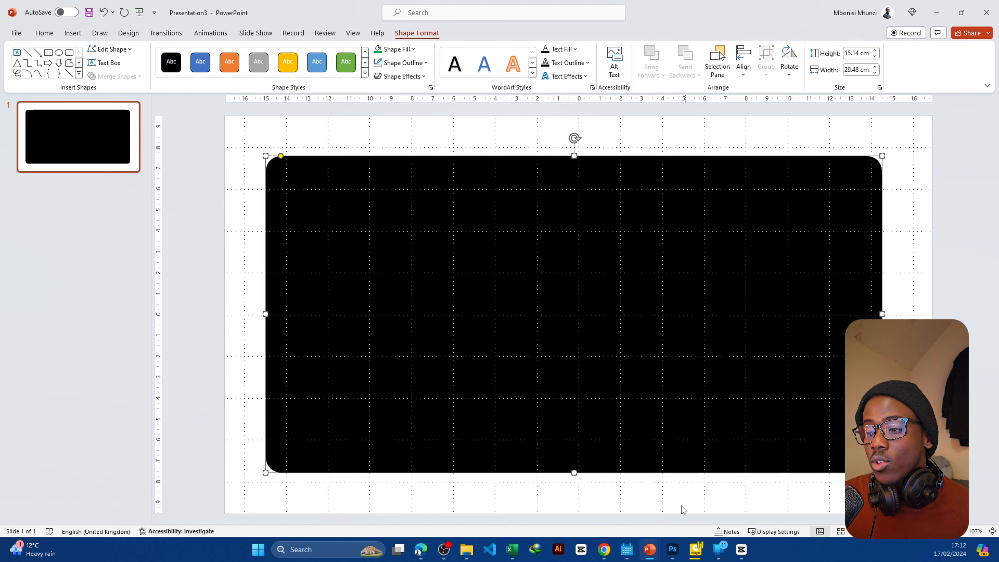
Switch to Copilot Designer in the browser and generate images for "burger with a black background , not in a plate or any surfaces"
mouse_move(421, 550)
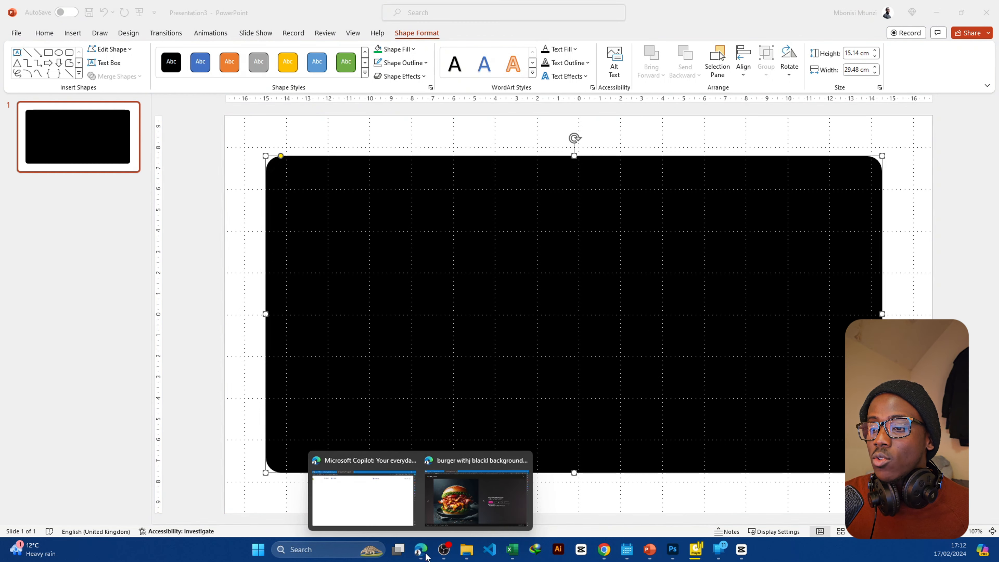
click(478, 496)
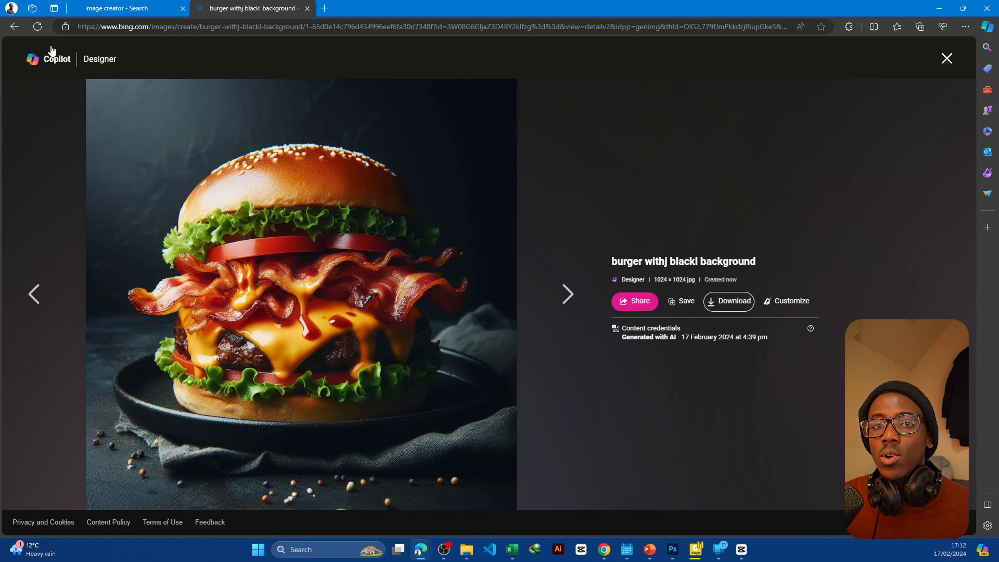
click(14, 26)
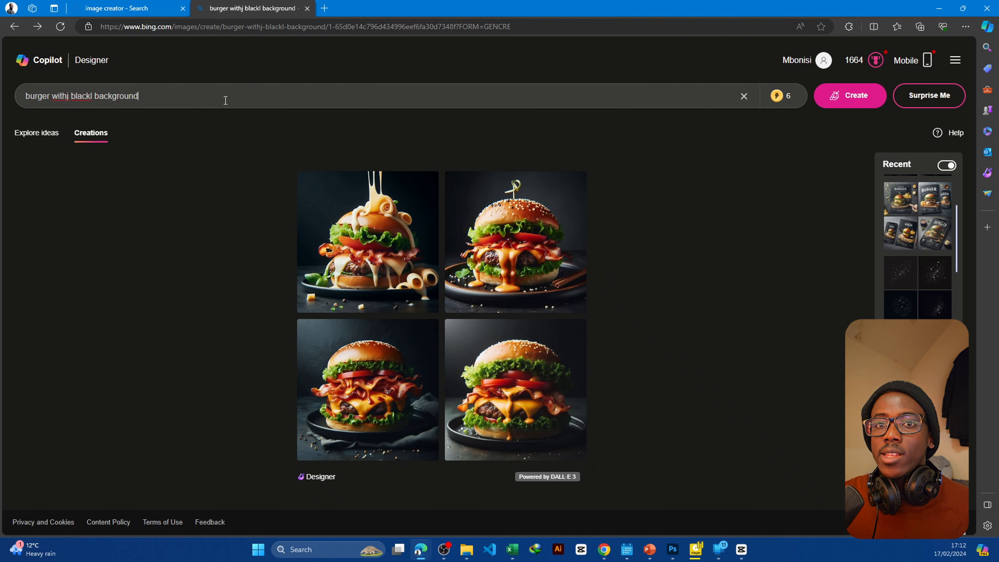
key(ctrl+a)
text(bur)
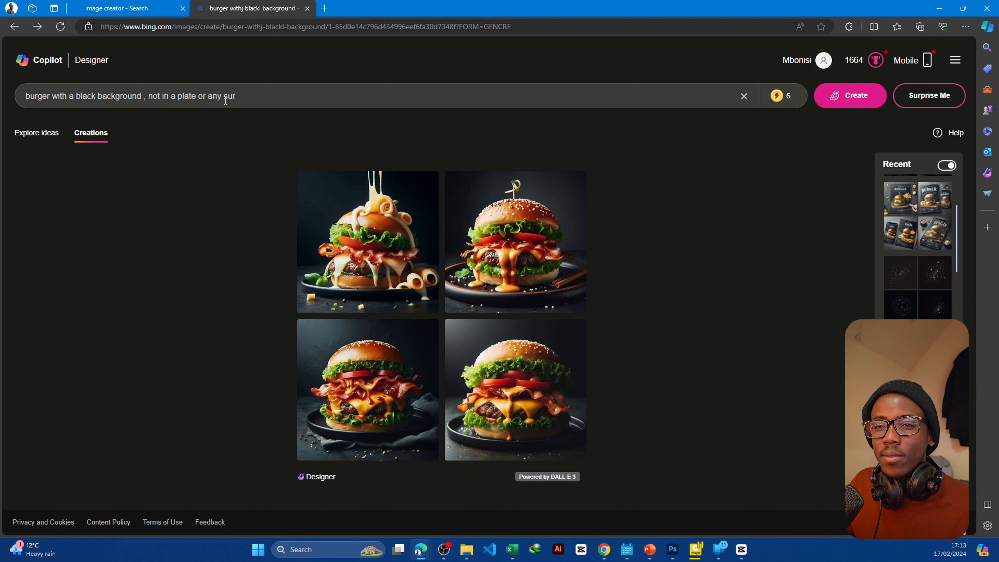
text(s)
key(Return)
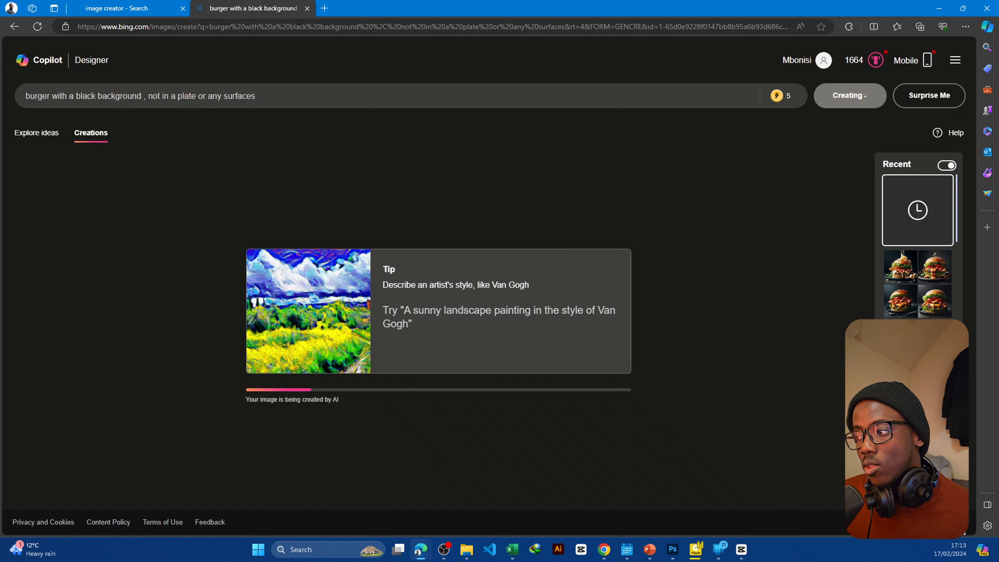
scroll(917, 246, down, 5)
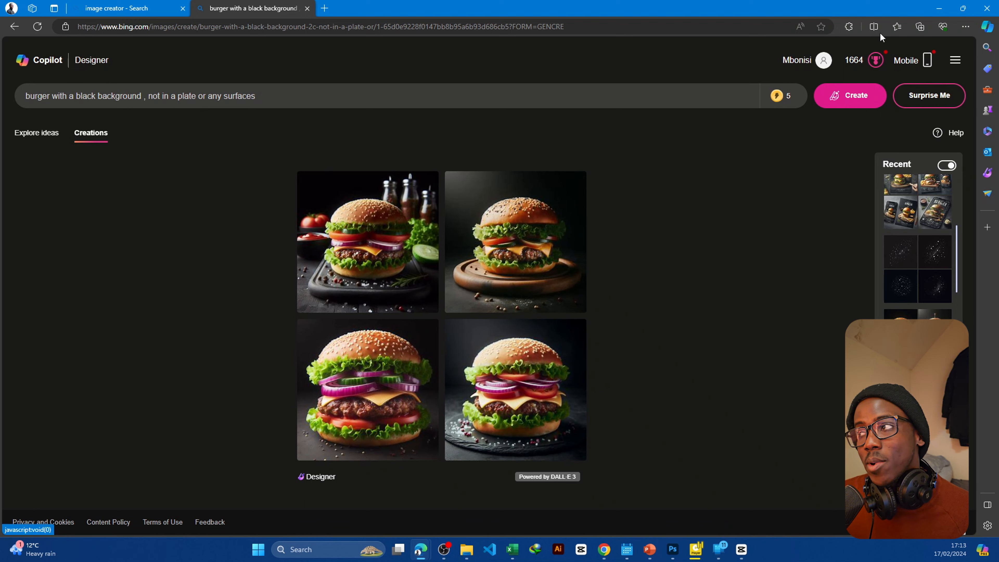
click(939, 8)
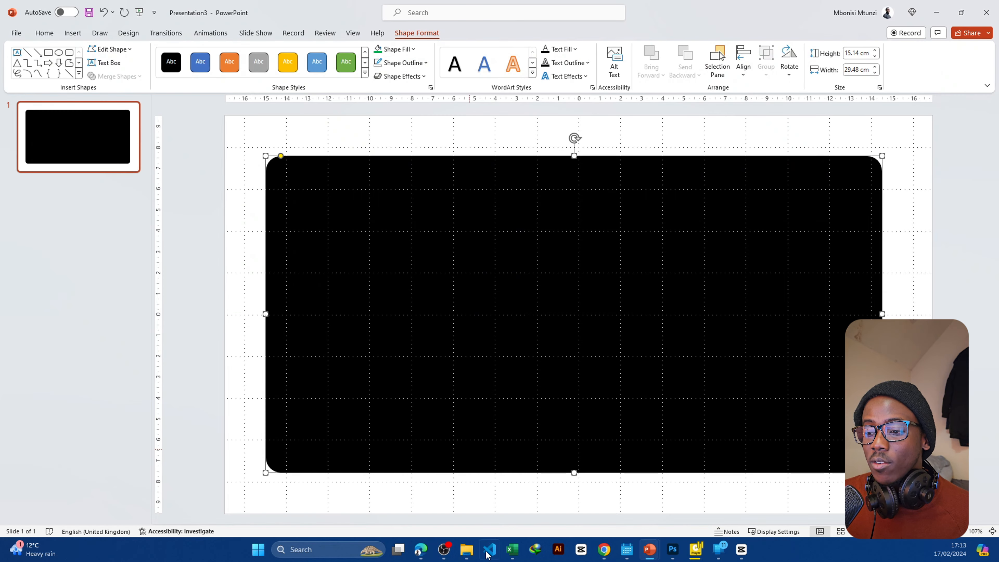
Insert the black-background cheeseburger picture from File Explorer onto the slide, and undo a trial squeeze of its width
mouse_move(466, 549)
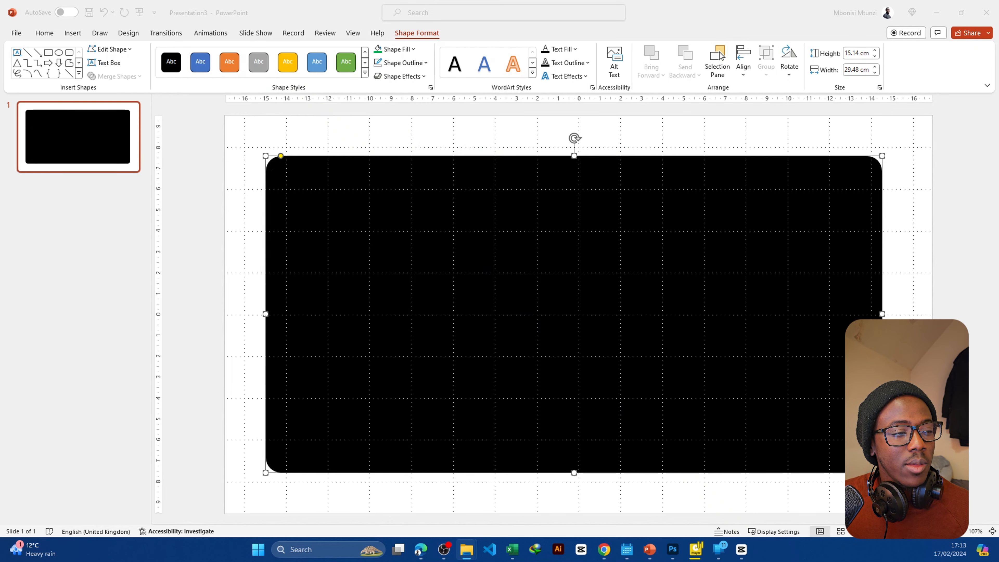
drag(546, 239, 548, 238)
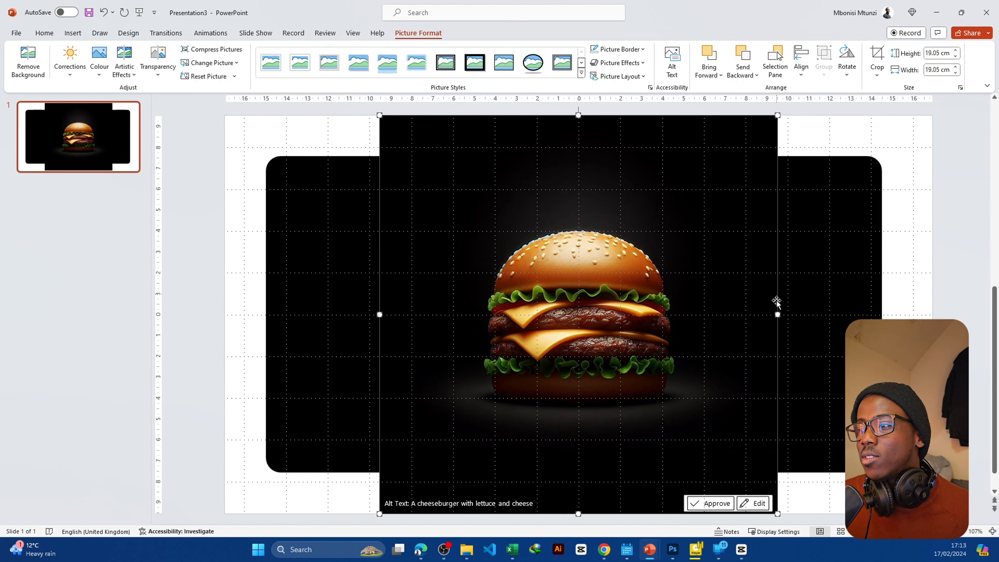
drag(778, 315, 659, 314)
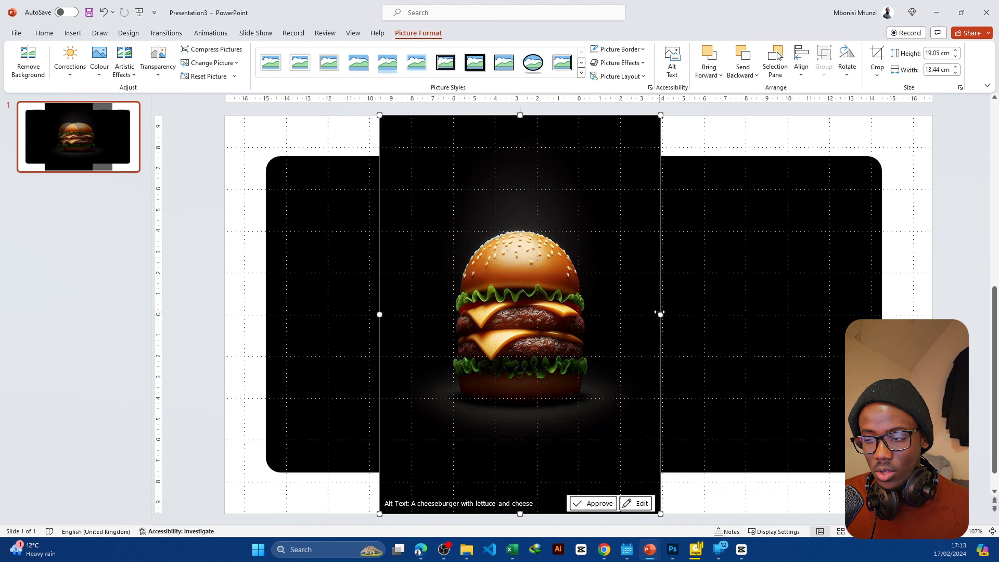
key(ctrl+z)
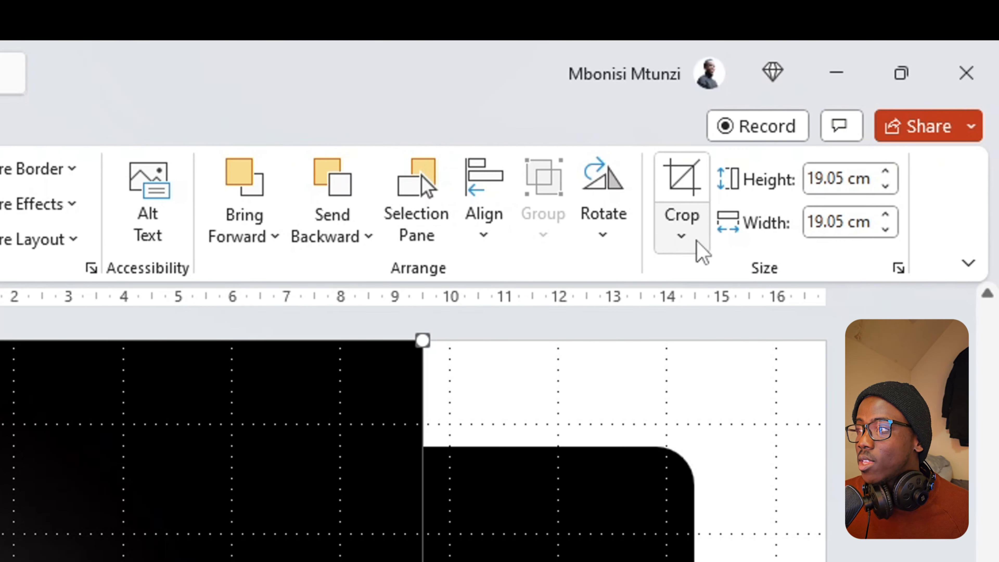
Crop the cheeseburger picture on all four sides closer around the burger and its shadow
click(880, 76)
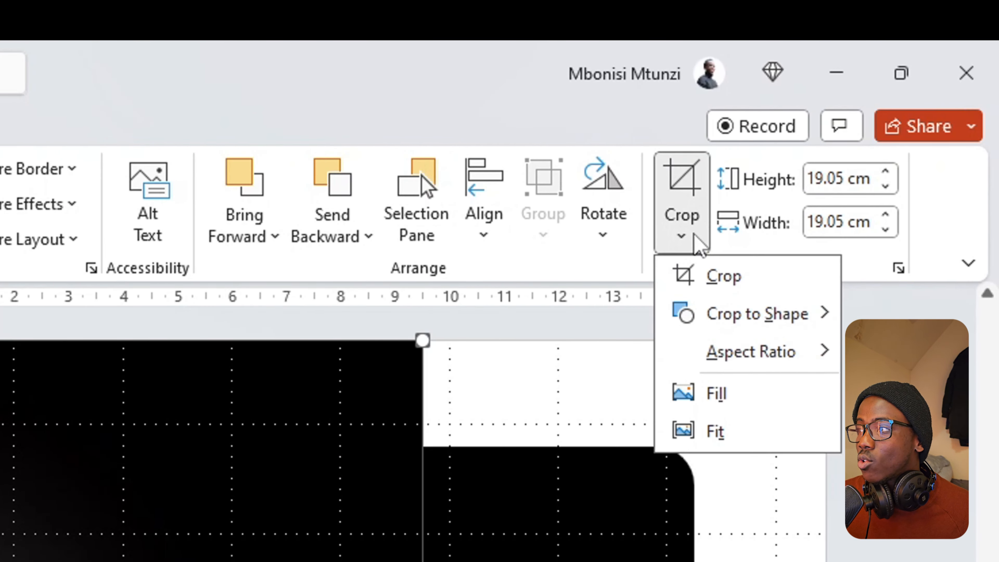
click(712, 277)
drag(182, 1, 282, 153)
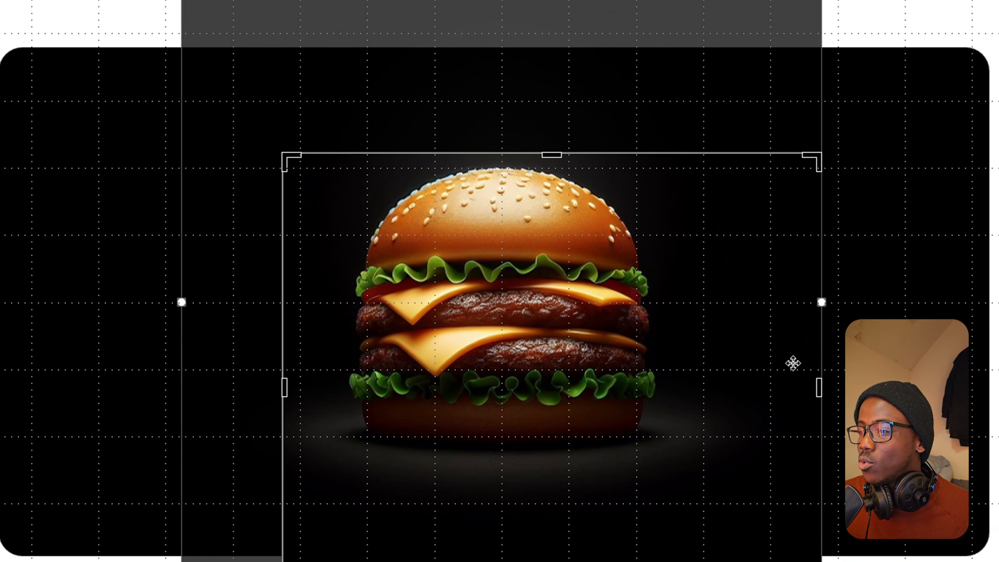
drag(819, 388, 731, 368)
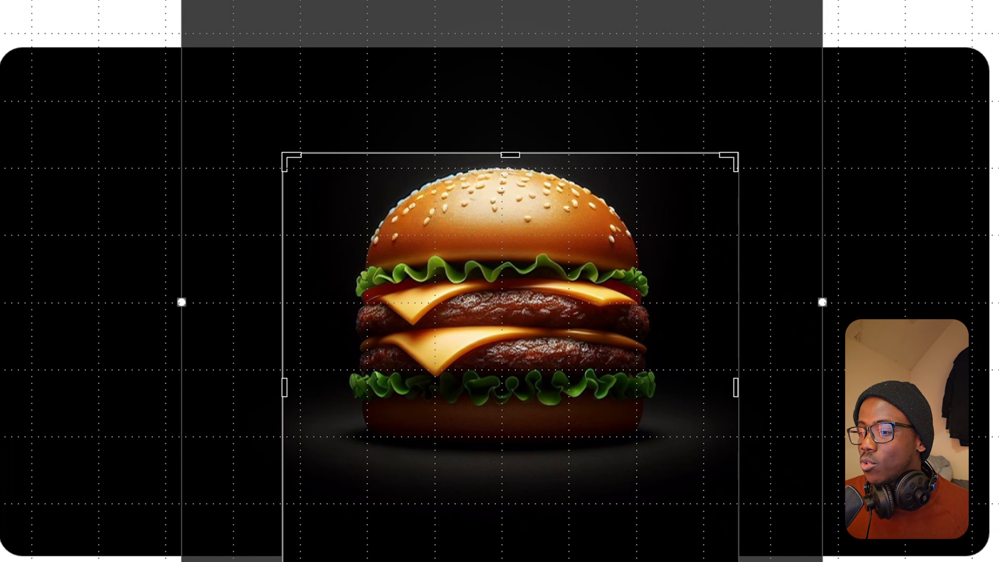
drag(536, 559, 537, 495)
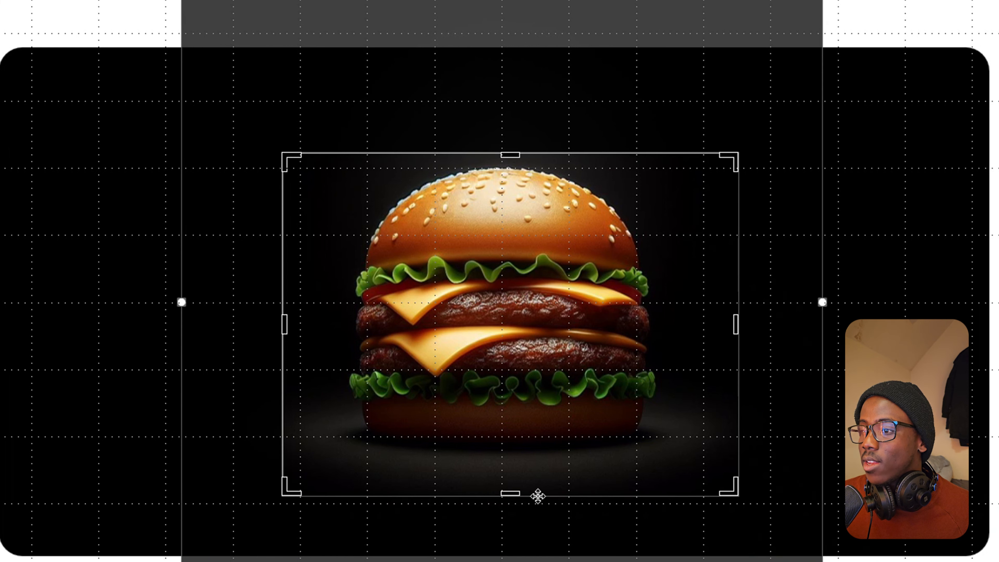
click(876, 177)
Enlarge the cropped burger picture to about 17.6 × 13.3 cm and position it over the right part of the black rectangle
click(578, 284)
drag(576, 284, 567, 261)
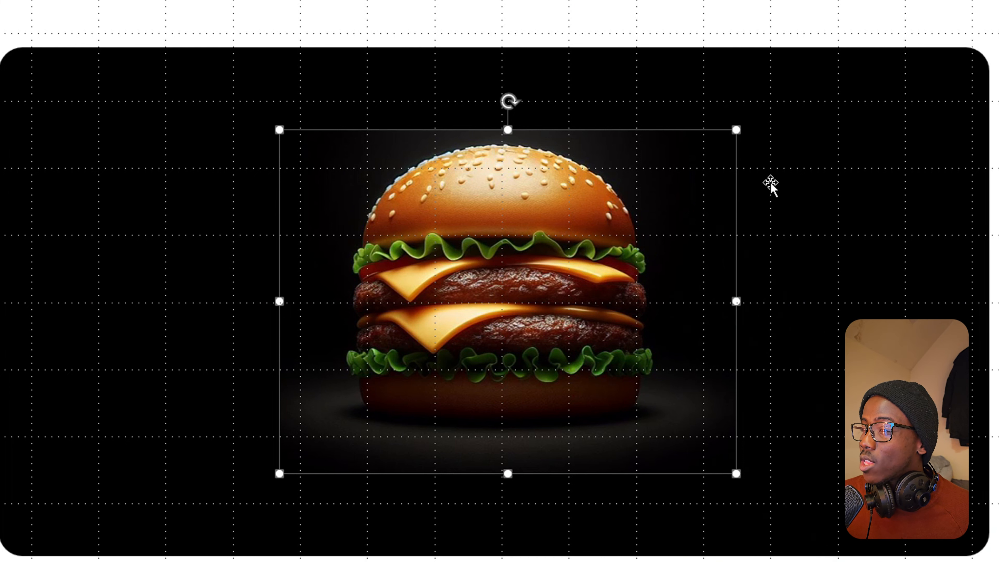
drag(737, 130, 873, 59)
drag(652, 155, 756, 207)
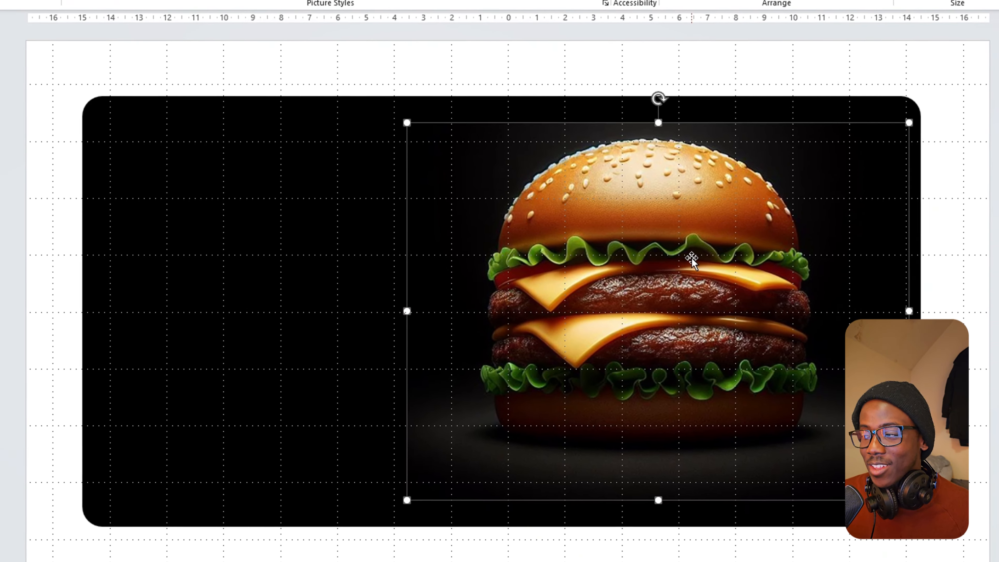
drag(668, 255, 670, 268)
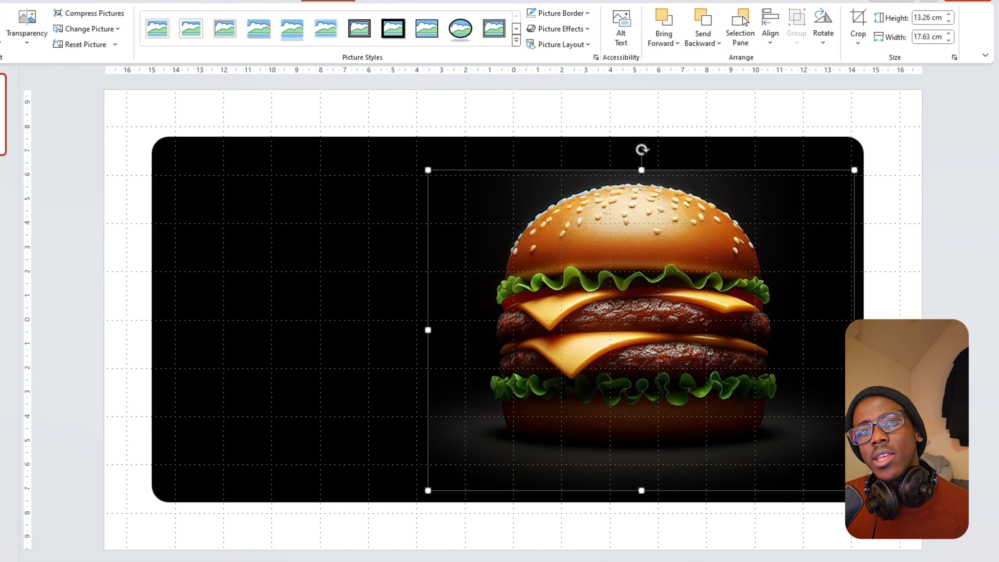
Add a text box reading "Burger Bliss" in the upper-left area of the black rectangle
click(1, 1)
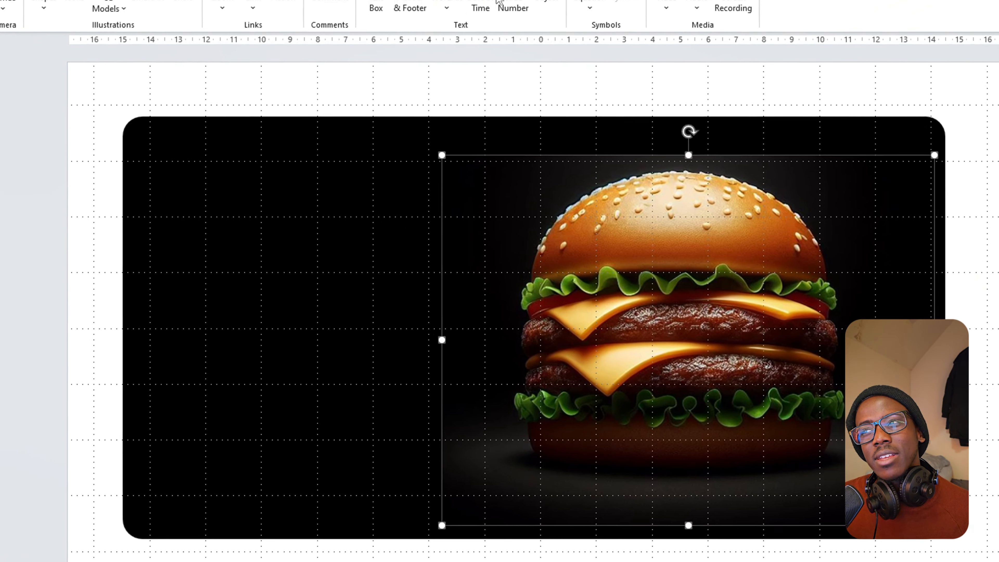
click(376, 3)
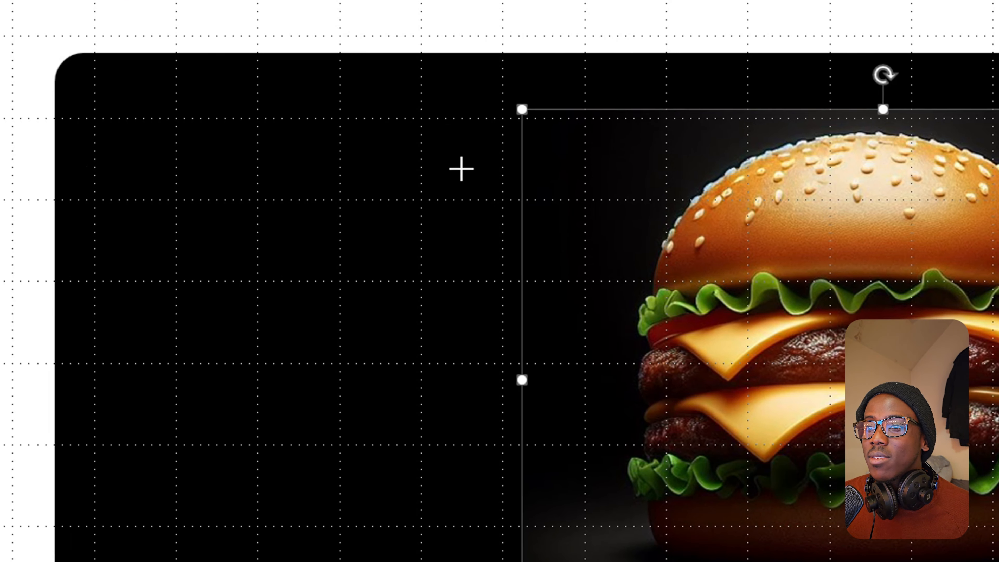
drag(96, 92, 451, 169)
text(Taste thi)
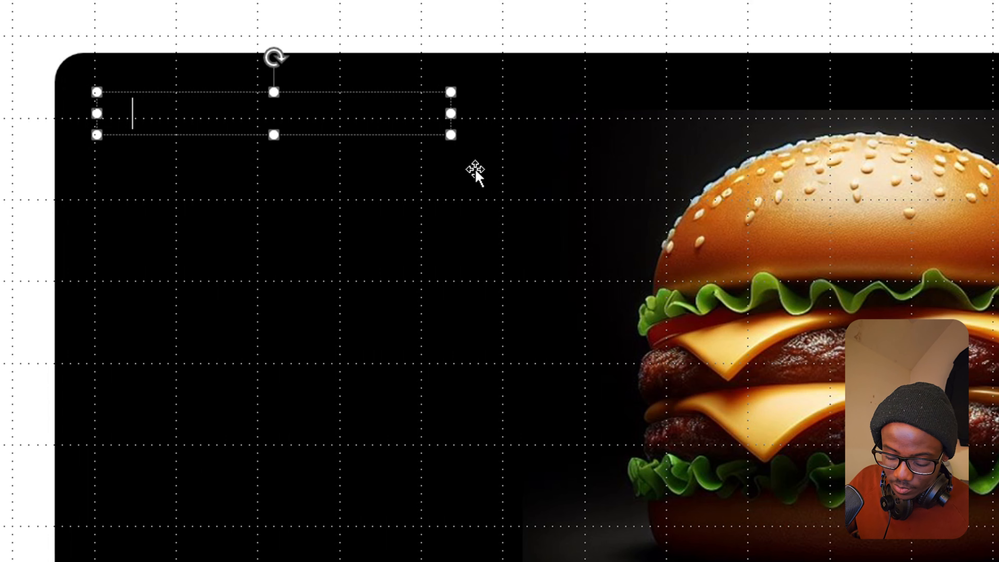
text(s)
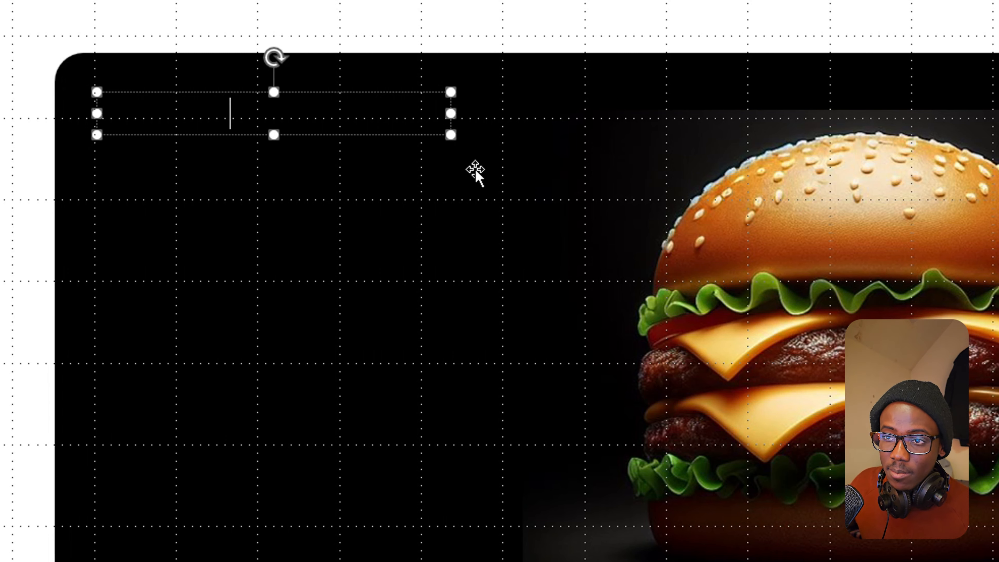
Set the font colour of all the text in the new text box to white
key(ctrl+a)
key(ctrl+s)
click(690, 506)
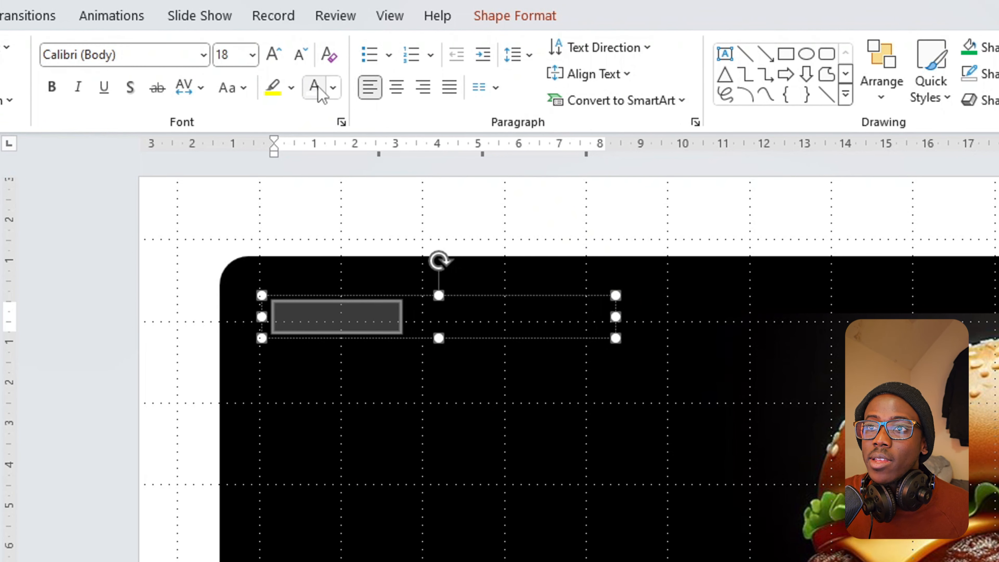
click(332, 88)
click(314, 87)
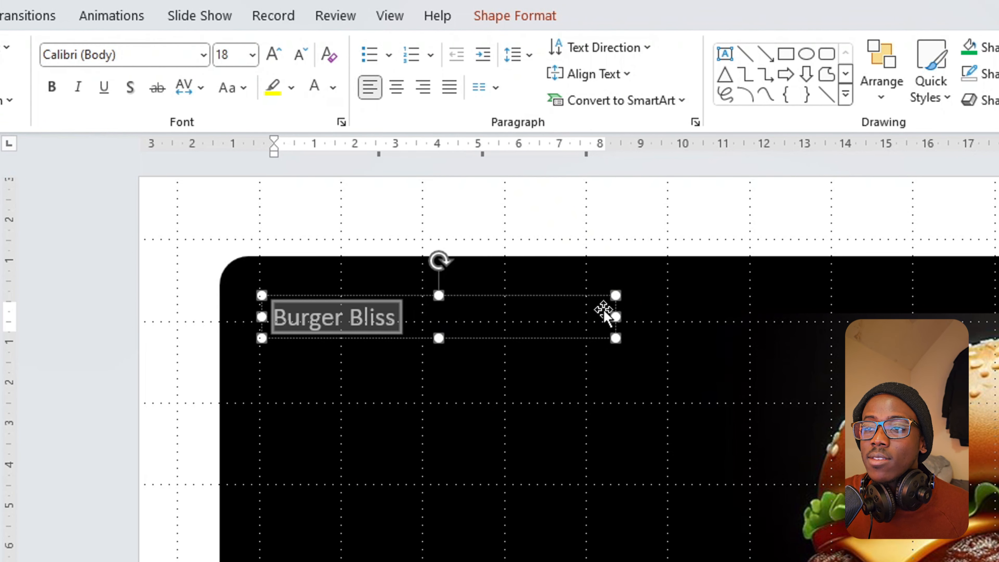
Enlarge the "Burger Bliss" text to 54 pt and fit its box to one line, placed slightly inward from the rectangle's upper-left corner
drag(617, 320, 472, 317)
click(273, 55)
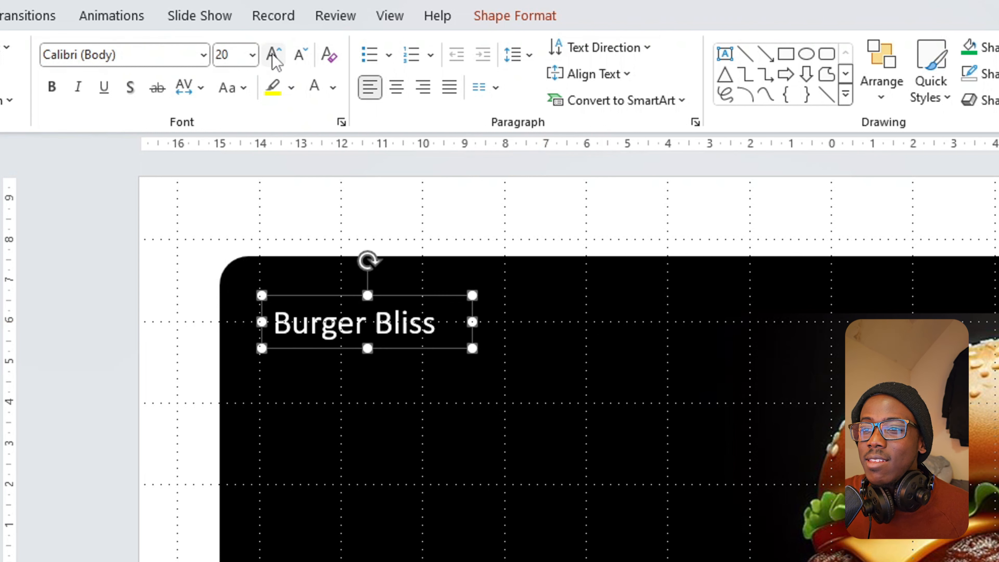
click(273, 55)
click(274, 55)
click(274, 55)
click(273, 55)
click(274, 56)
click(273, 55)
click(273, 55)
click(273, 55)
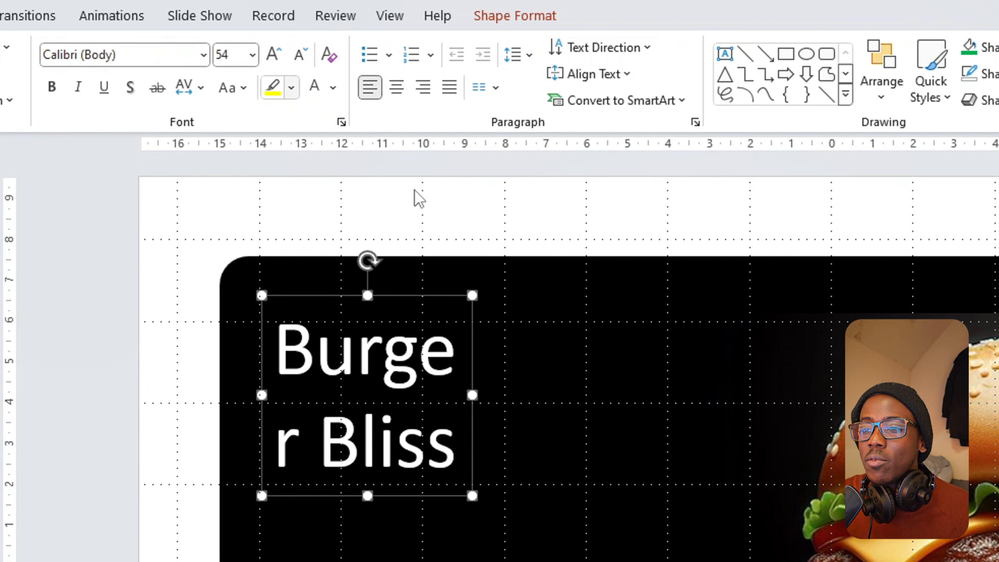
drag(472, 394, 656, 381)
drag(516, 298, 560, 312)
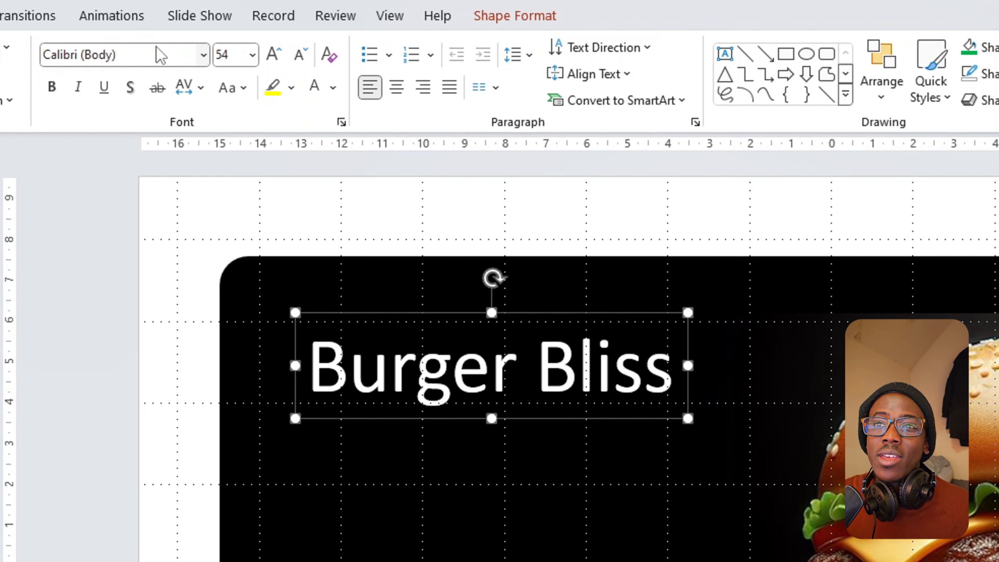
Change the font of the "Burger Bliss" title to Snap ITC
click(175, 59)
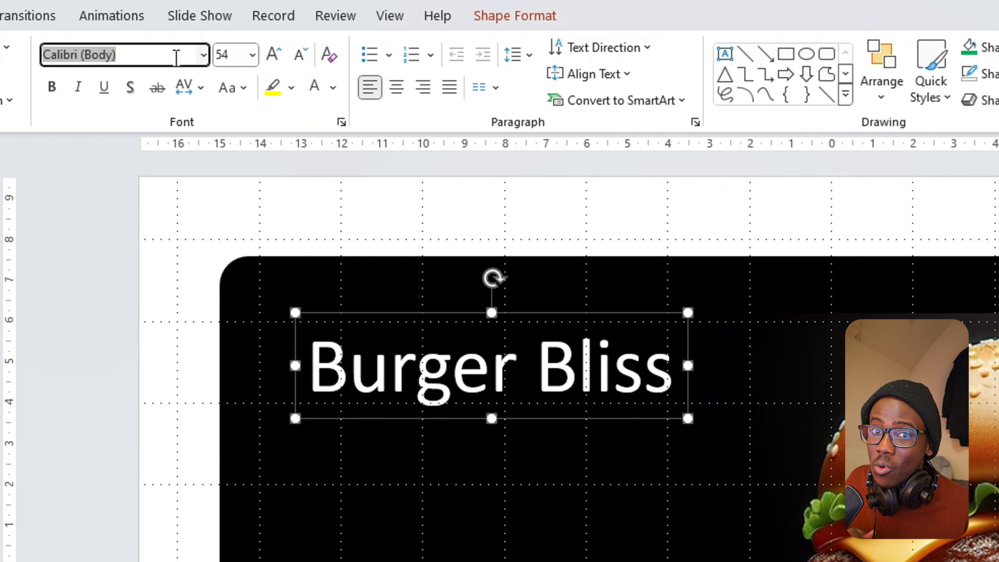
text(Sans)
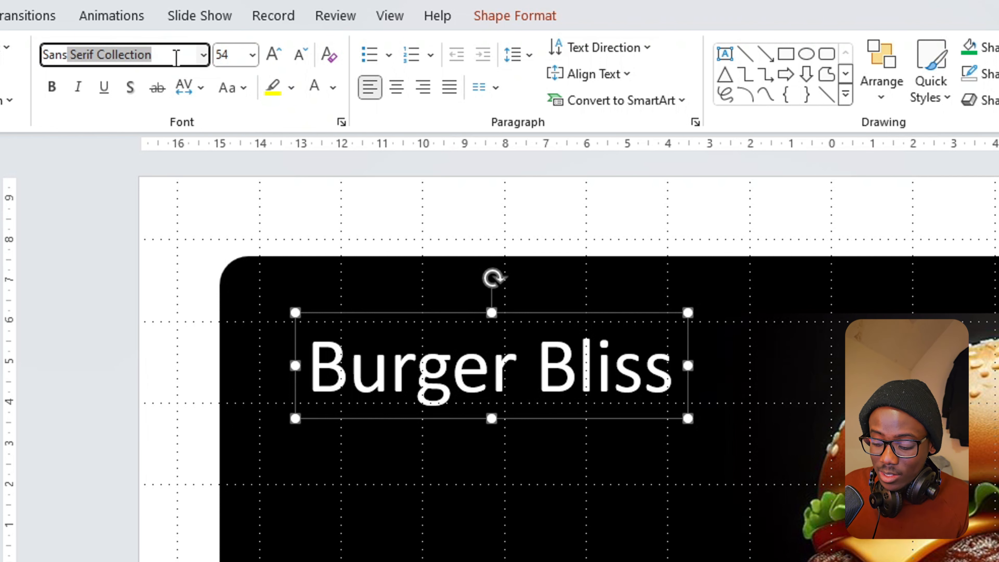
key(BackSpace)
key(BackSpace)
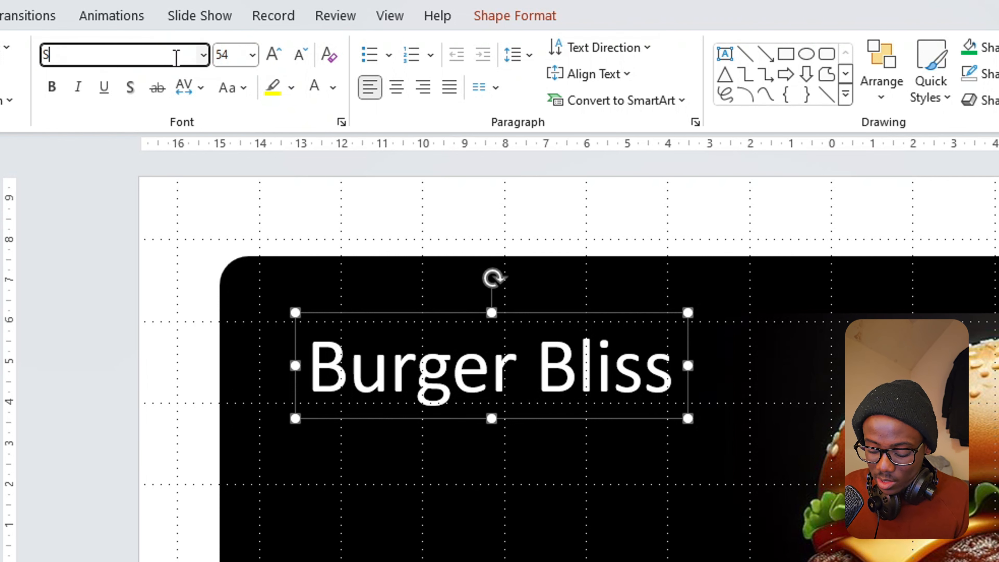
text(nap ITC)
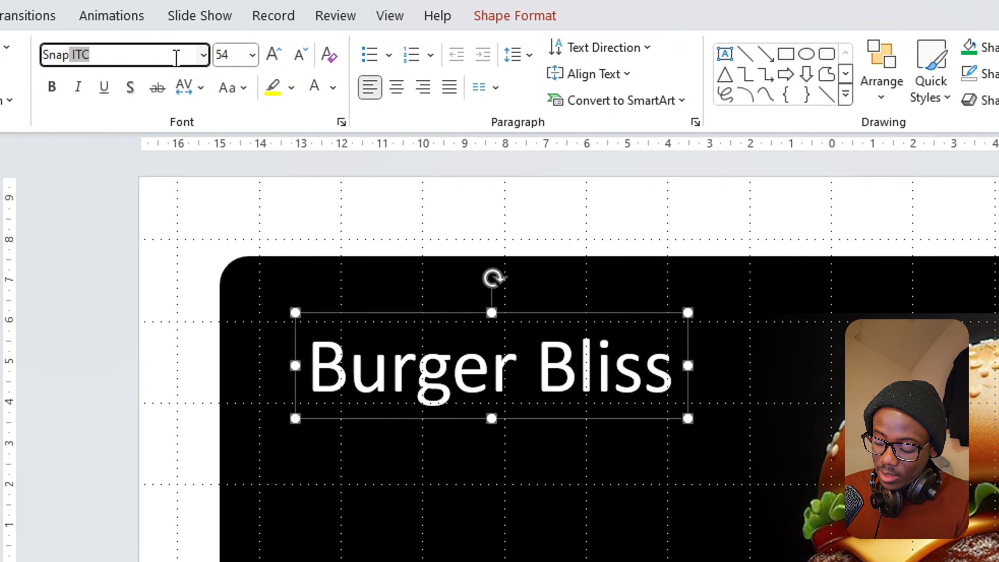
key(Return)
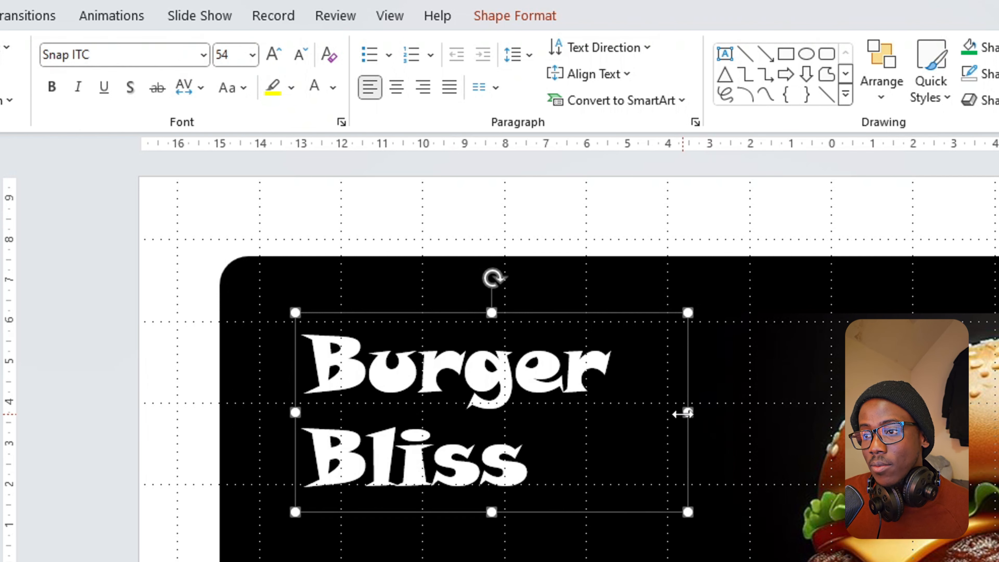
Widen the title's box and reduce its text to 44 pt so it fits one line near the black rectangle's upper-left corner
drag(689, 413, 871, 382)
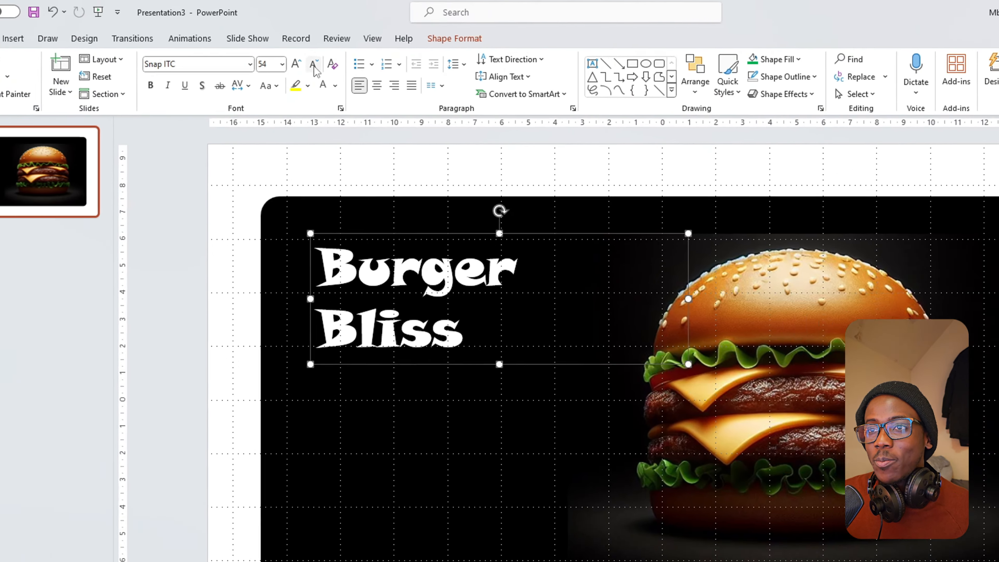
click(300, 54)
click(301, 54)
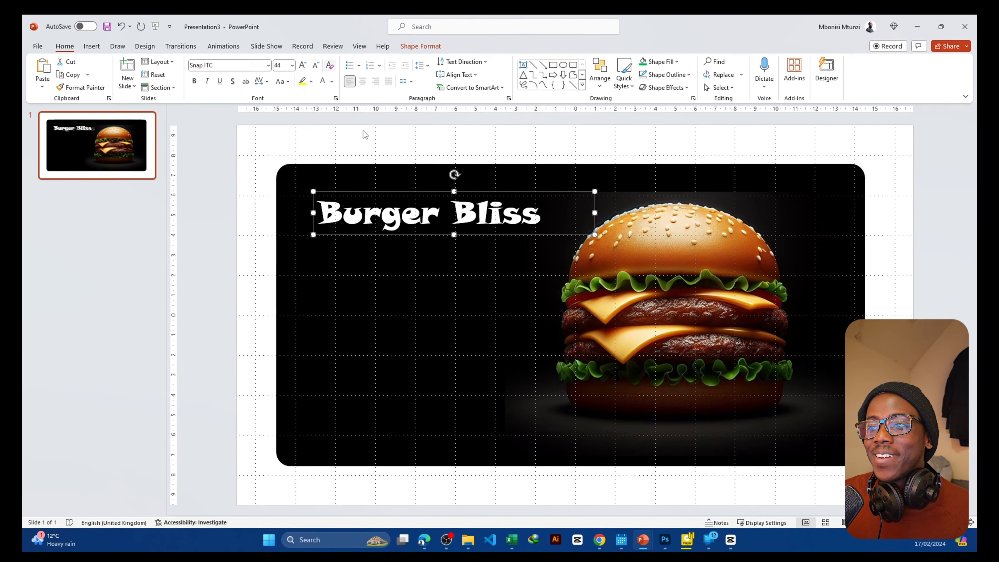
drag(415, 192, 397, 196)
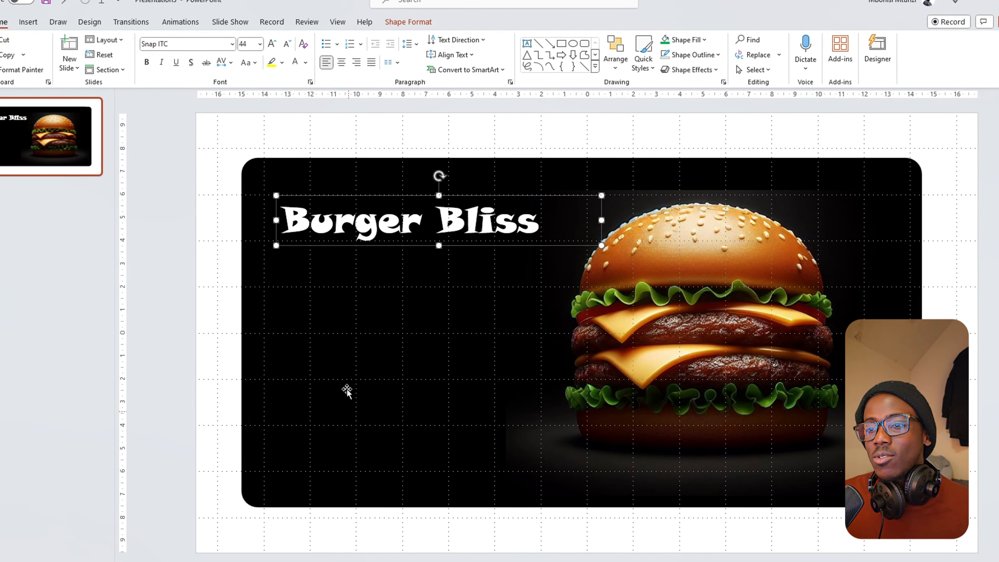
Add a text box reading "$29.99" in the lower-left area of the black rectangle
click(342, 303)
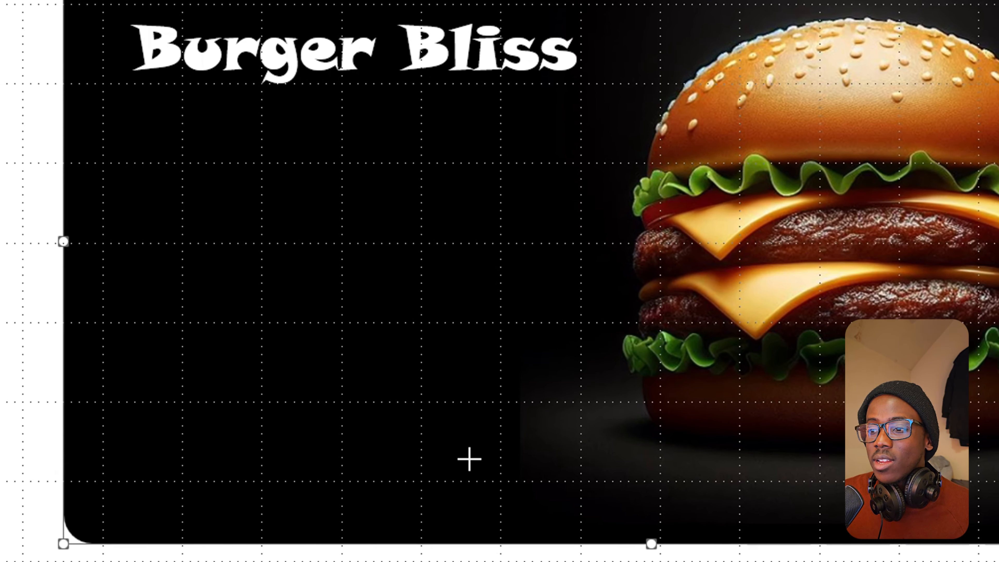
drag(469, 459, 123, 389)
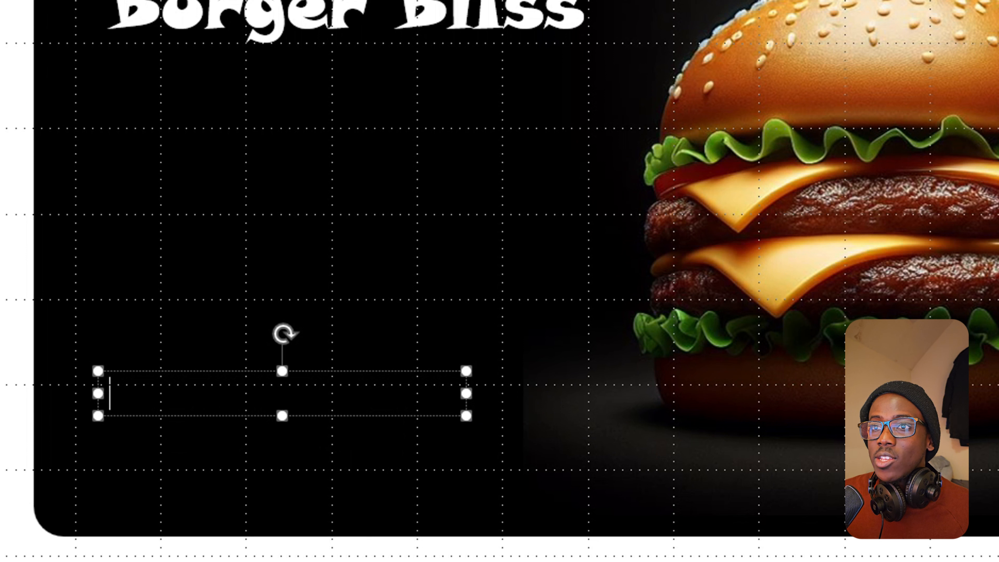
text(29)
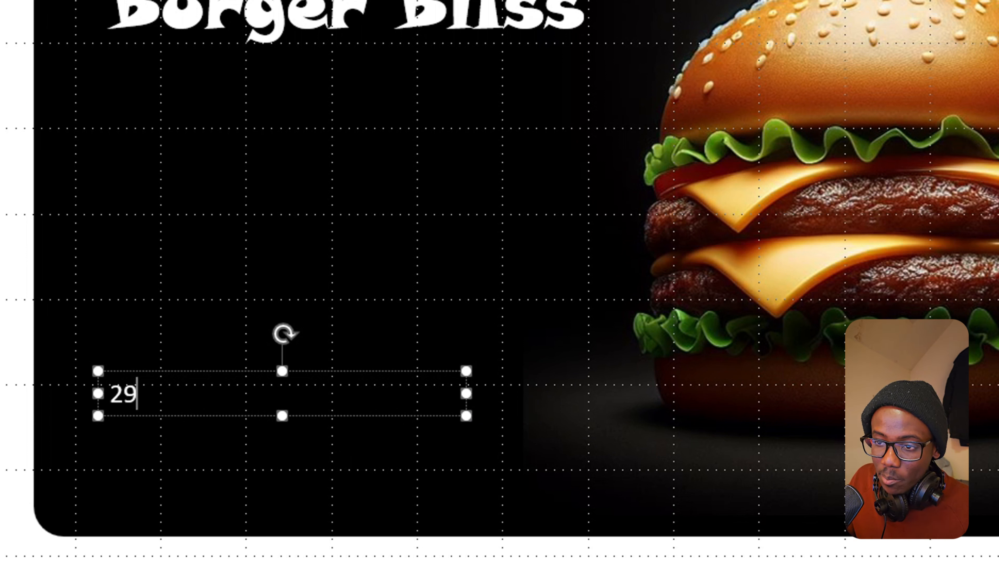
text(.99)
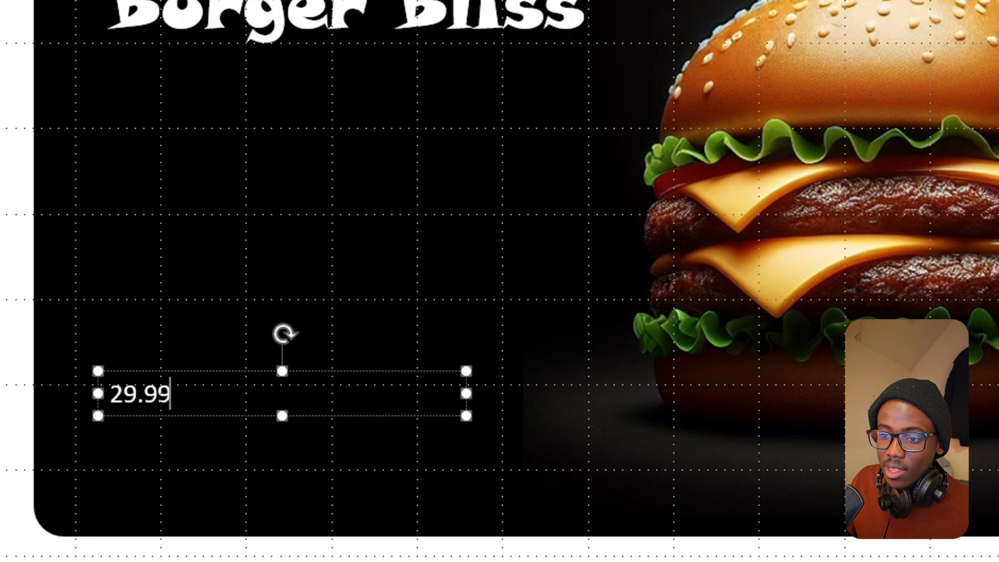
key(ctrl+a)
key(Left)
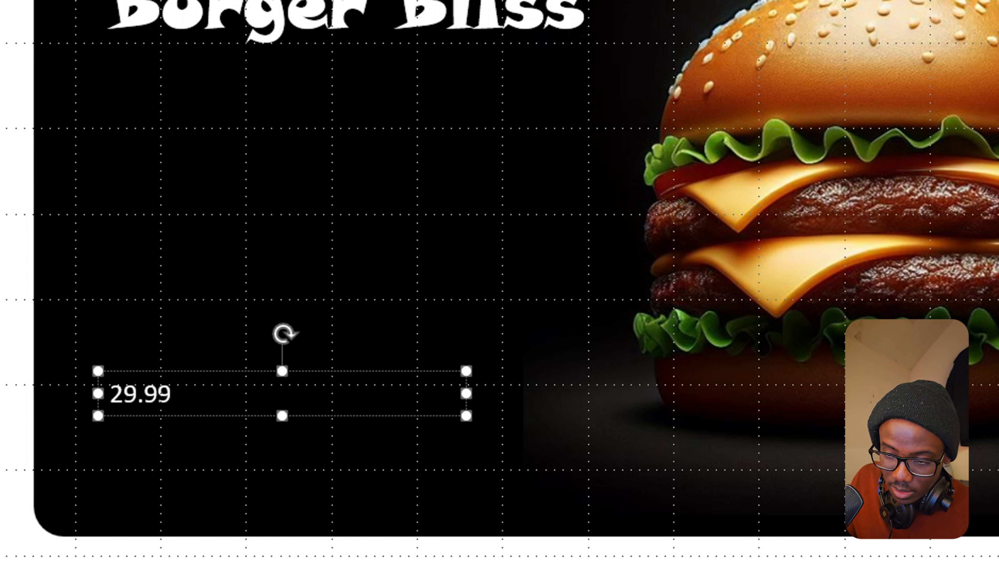
text($%)
key(BackSpace)
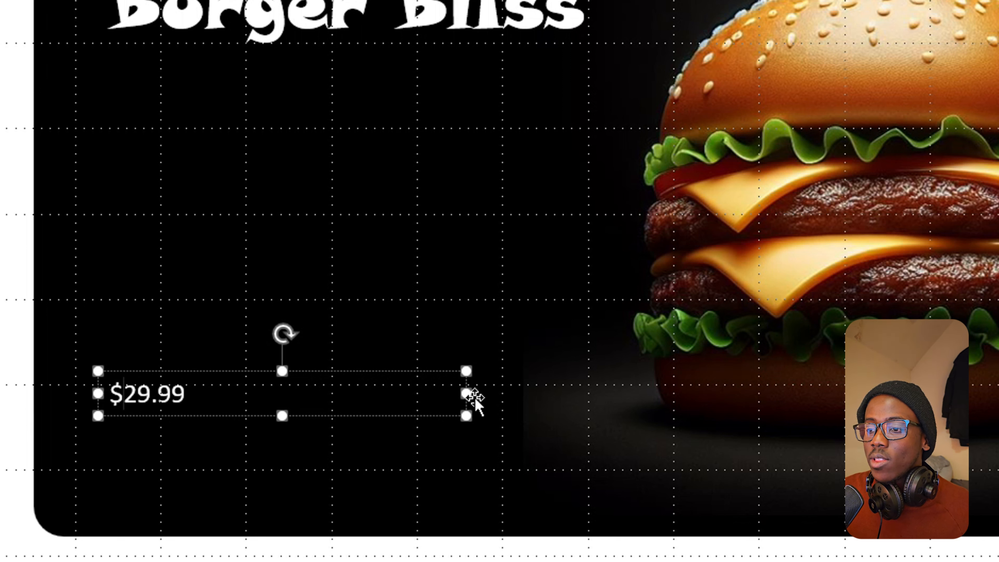
Format the "$29.99" text as 32 pt bold and fit its box to one line, with its left edge in line with the title
drag(468, 395, 199, 401)
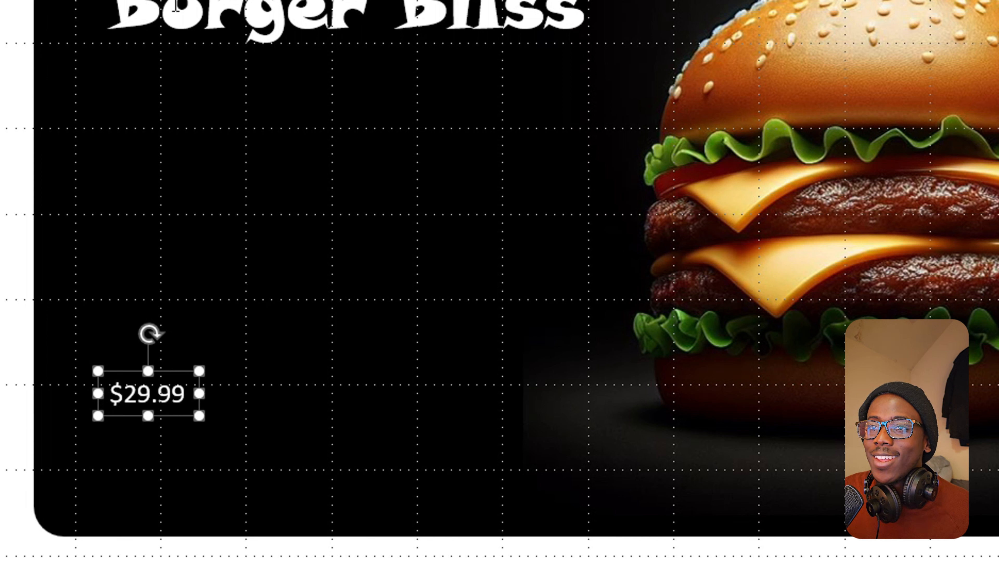
key(ctrl+shift+greater)
key(ctrl+shift+greater)
key(ctrl+shift+greater)
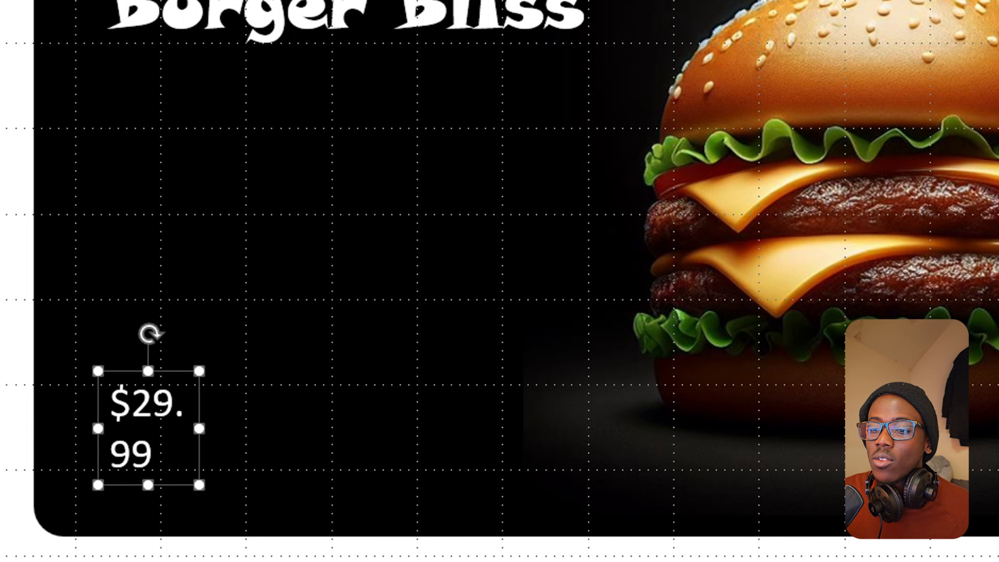
key(ctrl+shift+greater)
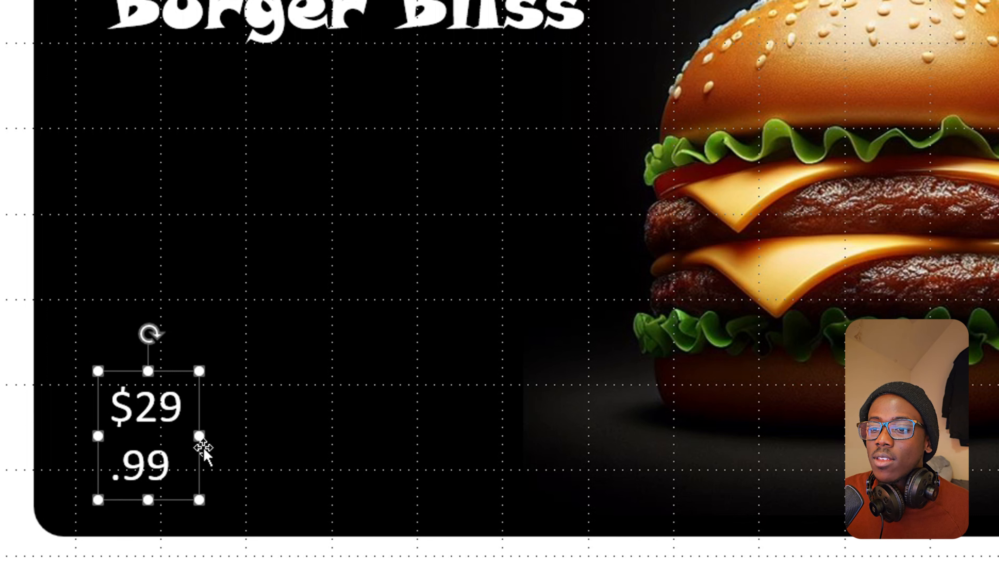
drag(199, 435, 268, 424)
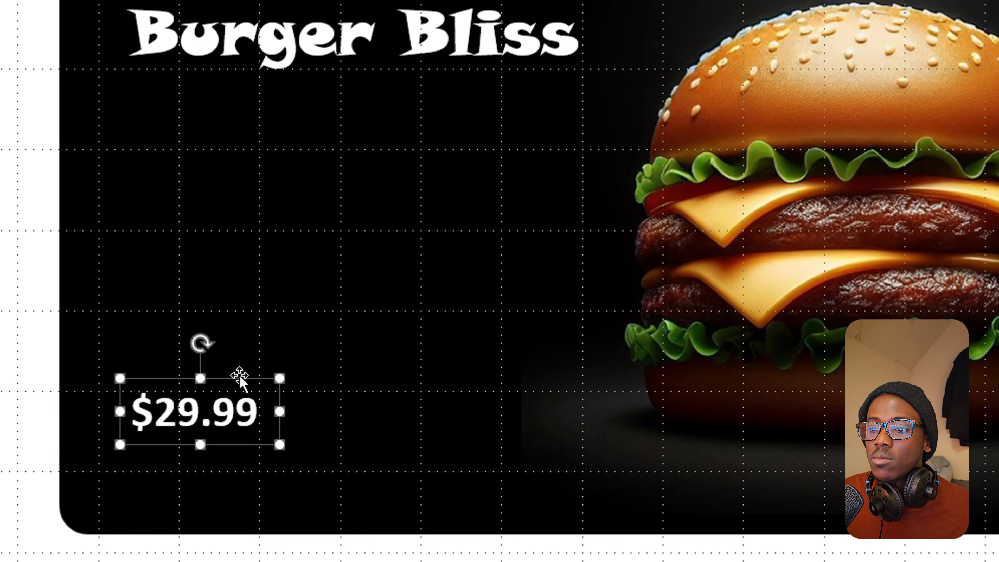
drag(226, 367, 260, 376)
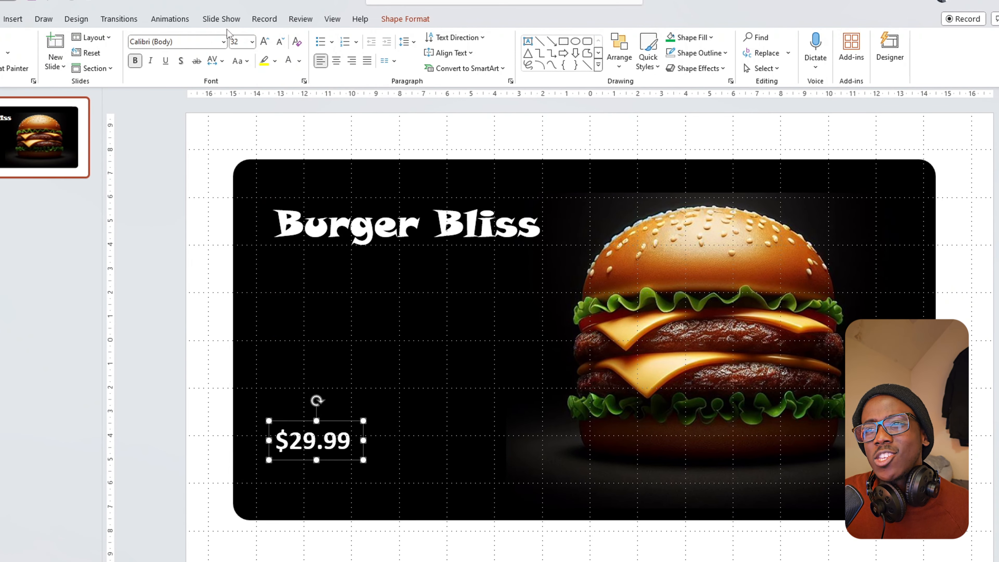
Draw a thin rectangle about 3.91 × 0.27 cm under the "$29.99" price and give it the solid gold shape style
click(562, 41)
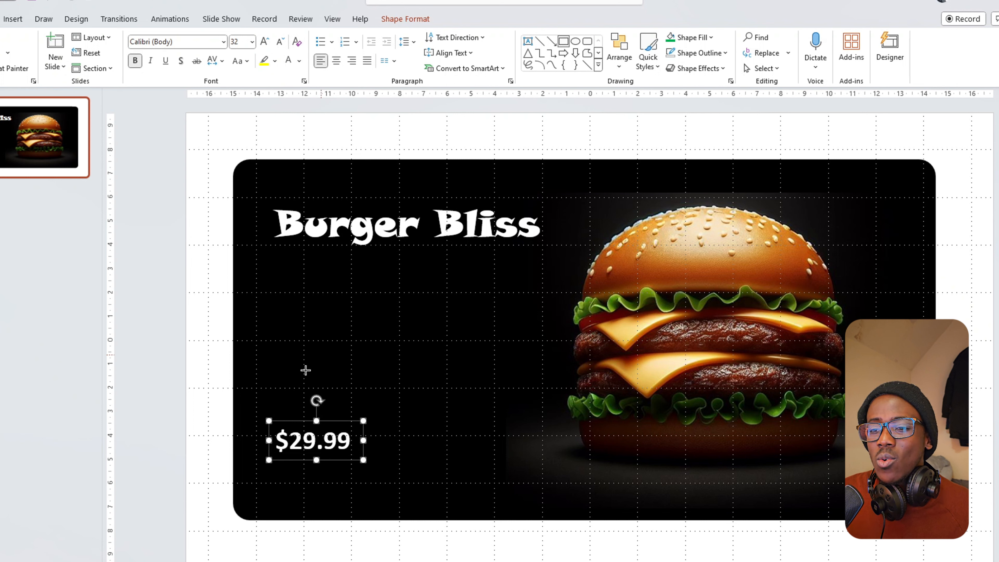
drag(274, 452, 361, 460)
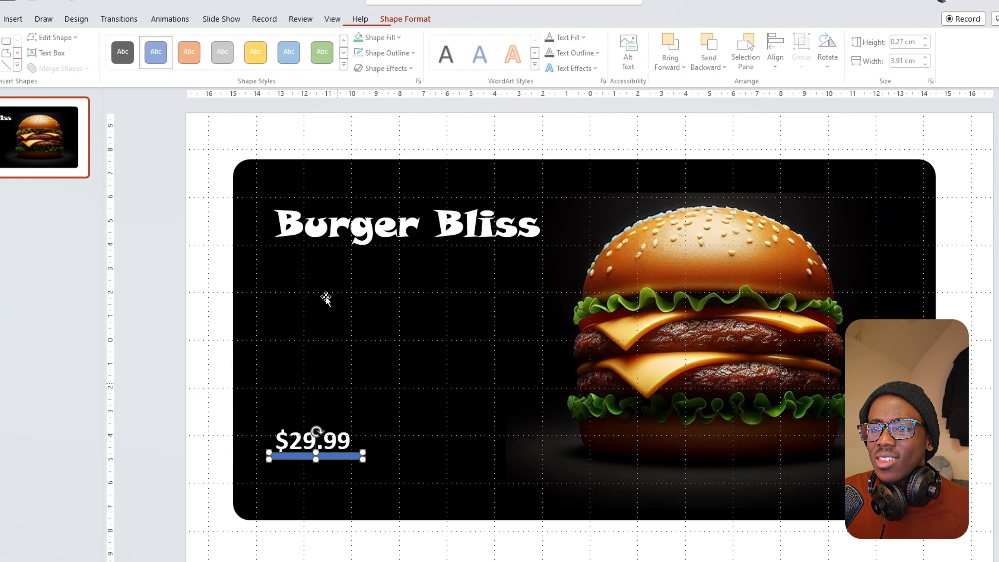
click(265, 62)
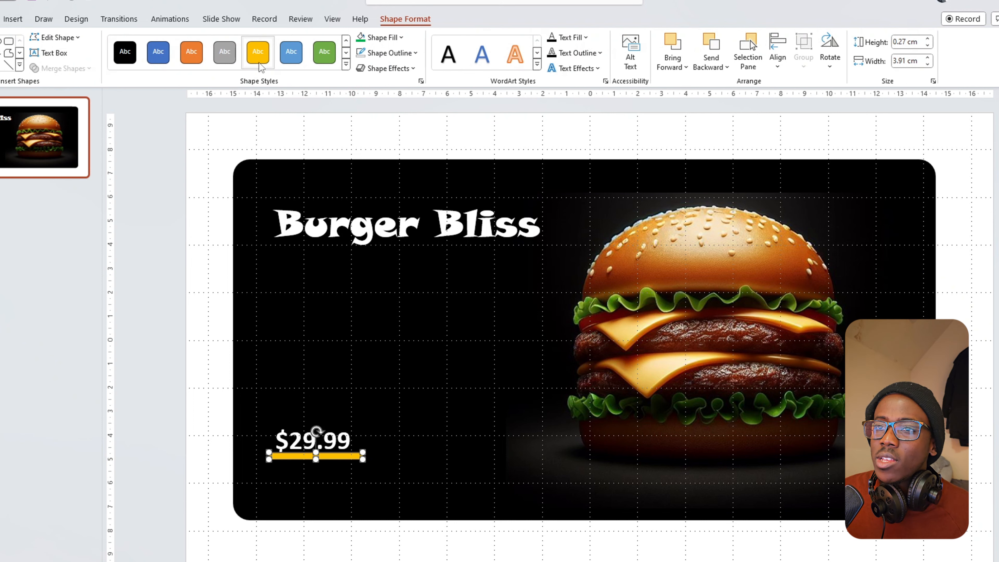
Try filling the thin bar under the price with colours sampled from the burger's cheese using the Eyedropper
click(381, 38)
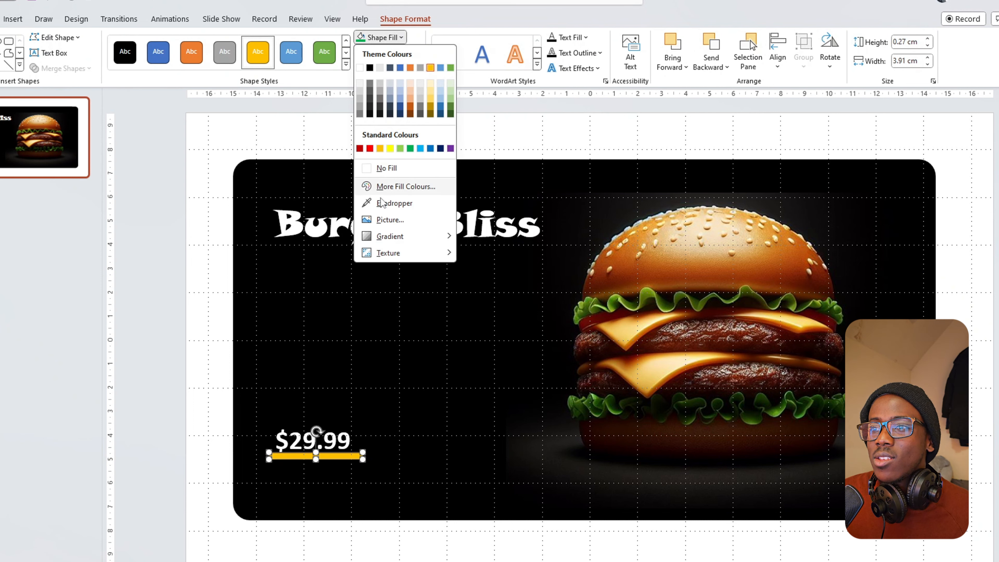
click(382, 203)
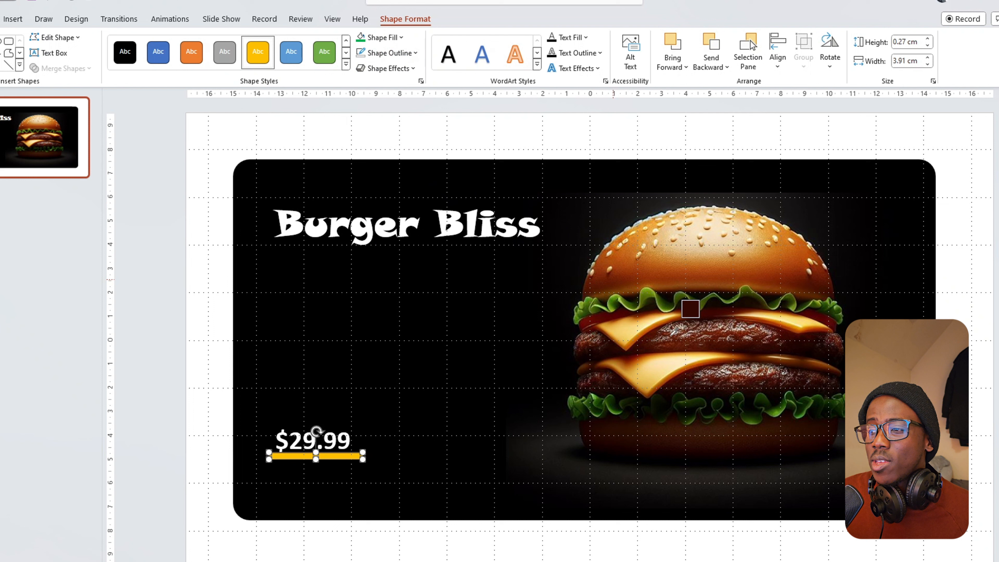
click(634, 369)
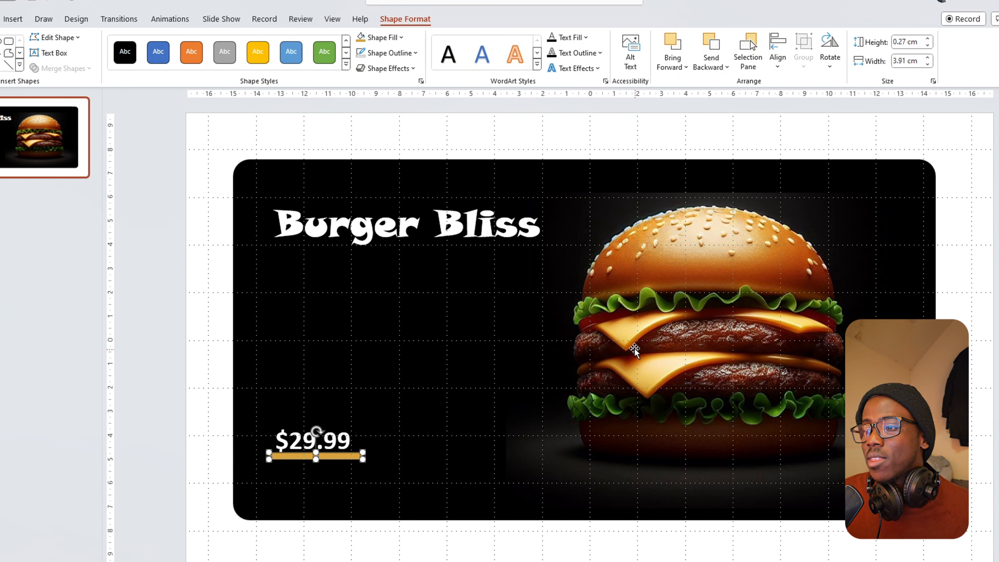
click(383, 37)
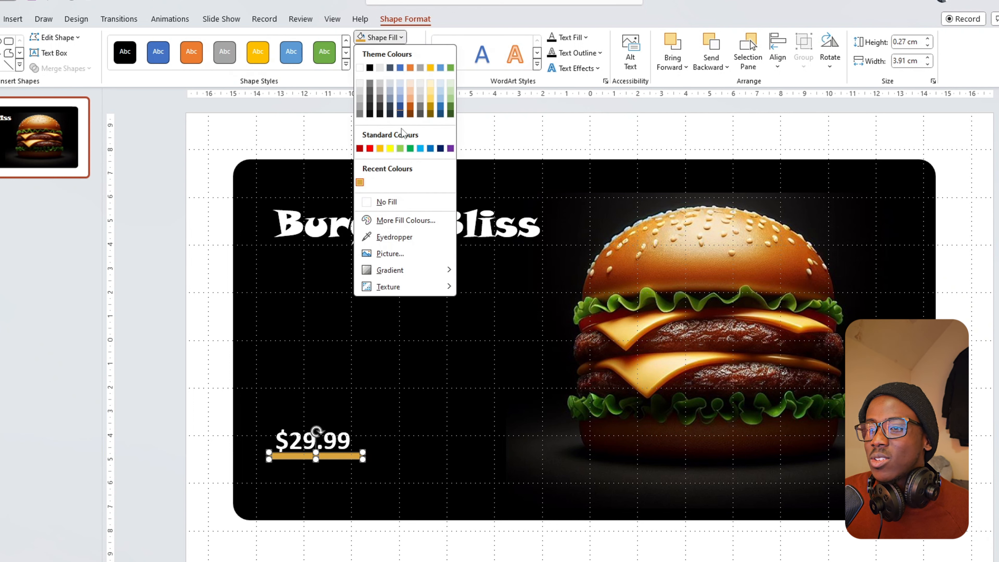
click(393, 237)
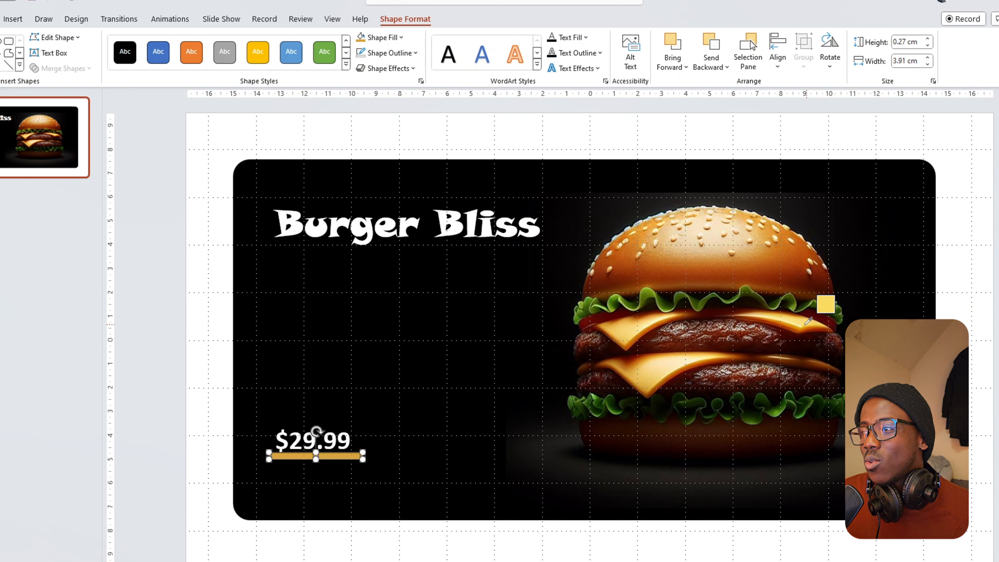
click(776, 321)
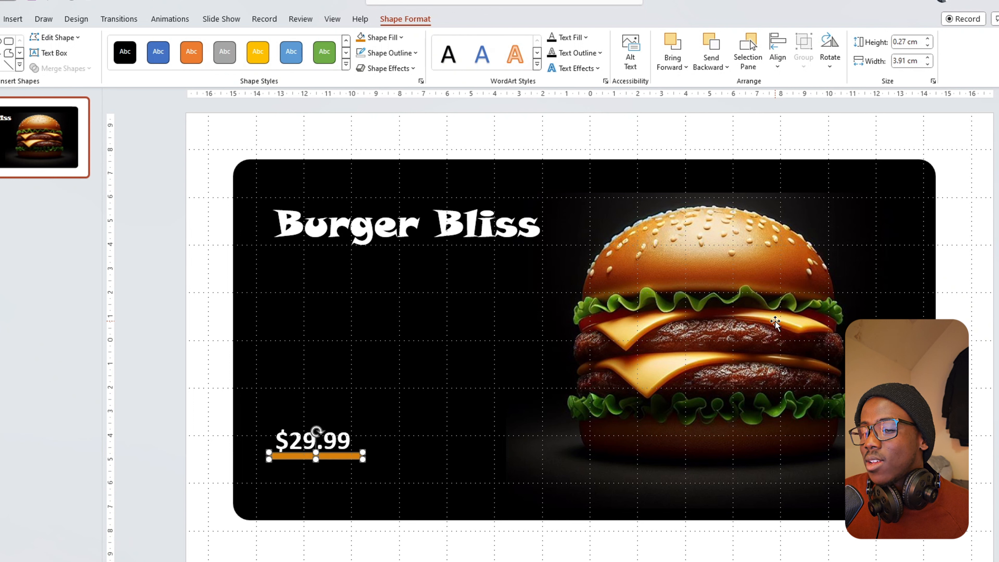
Apply the solid gold shape style to the bar under the price and remove its outline
click(258, 52)
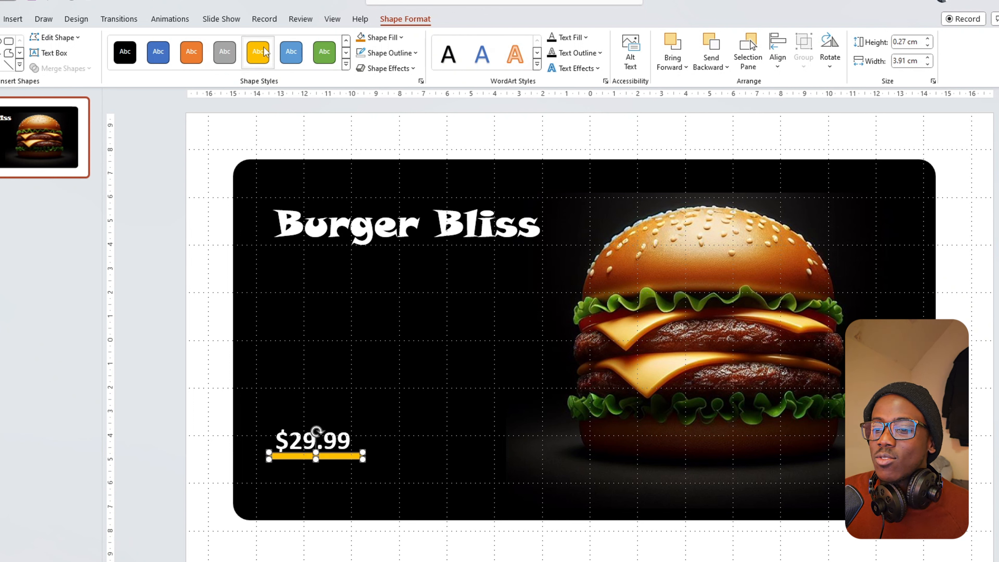
click(415, 53)
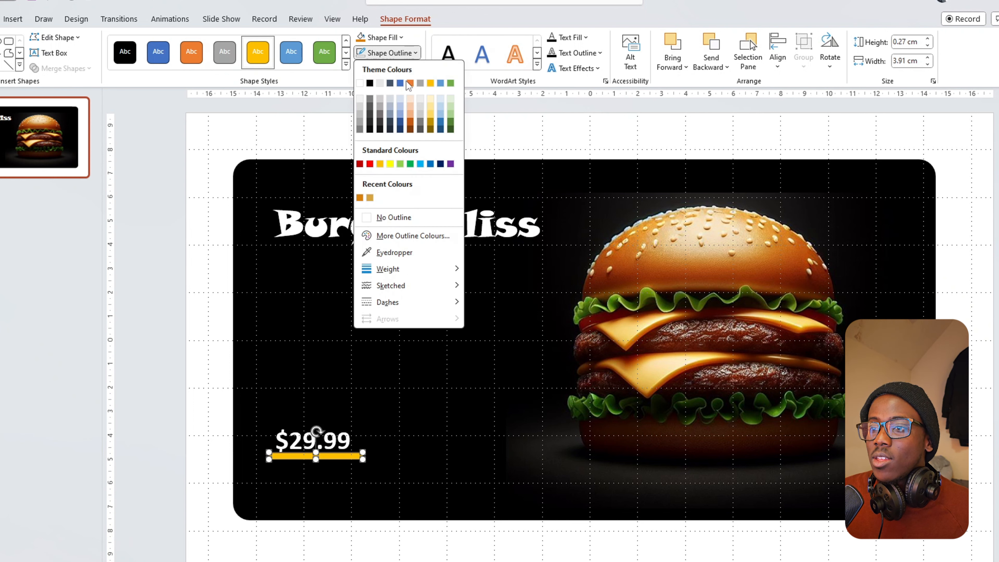
click(392, 217)
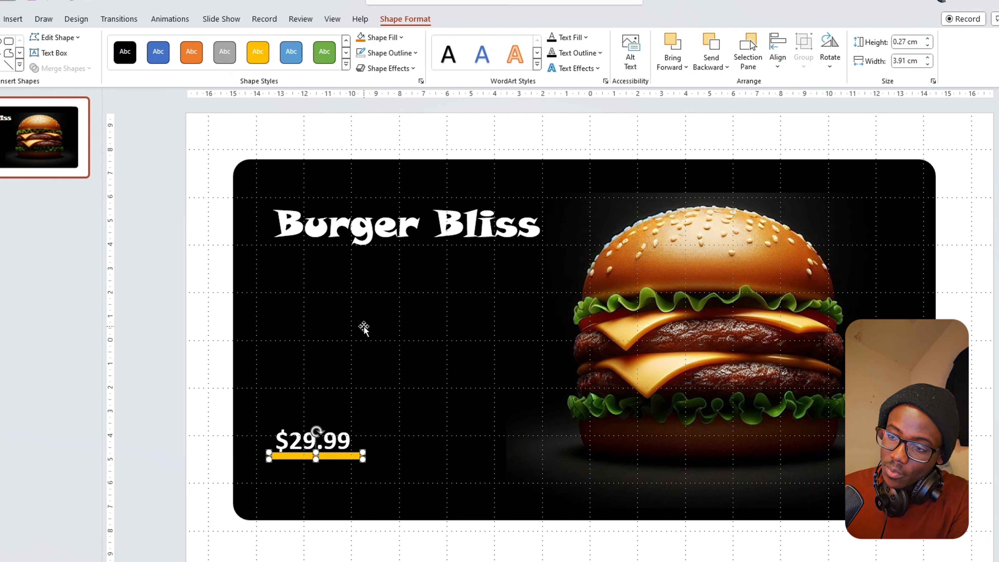
Nudge the gold bar slightly upward so it sits directly beneath the "$29.99" text
key(ctrl+Up)
key(ctrl+Up)
key(ctrl+Up)
key(ctrl+Up)
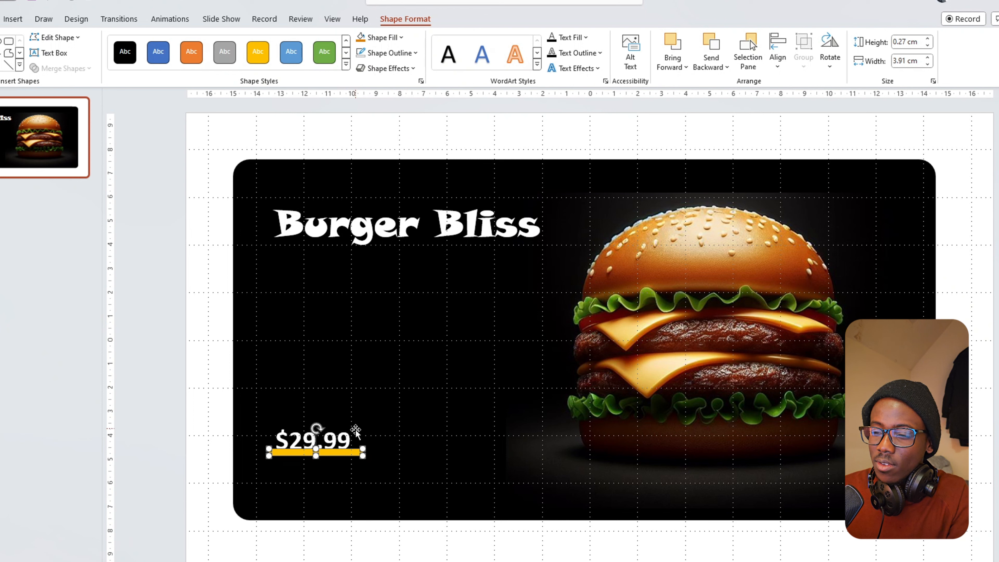
Add a text box beneath the "Burger Bliss" title with the bold tagline "Juicy beef, melted cheese, crispy lettuce, secret sauce."
click(350, 439)
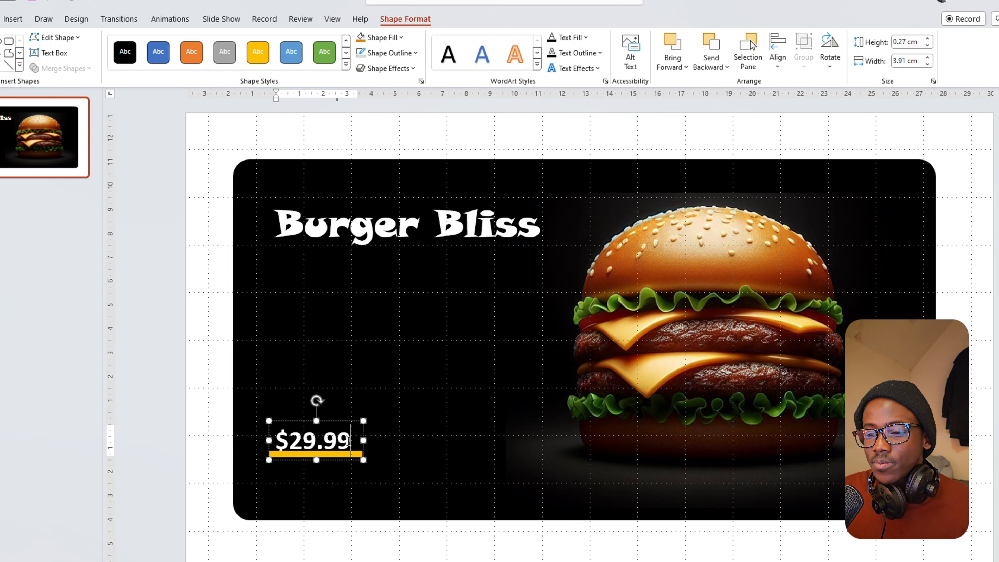
click(335, 424)
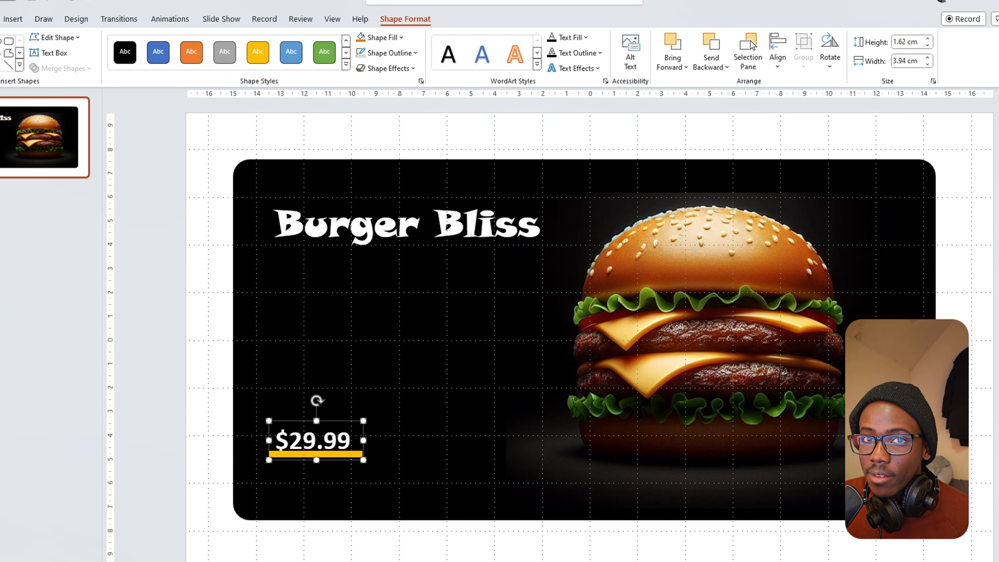
click(49, 53)
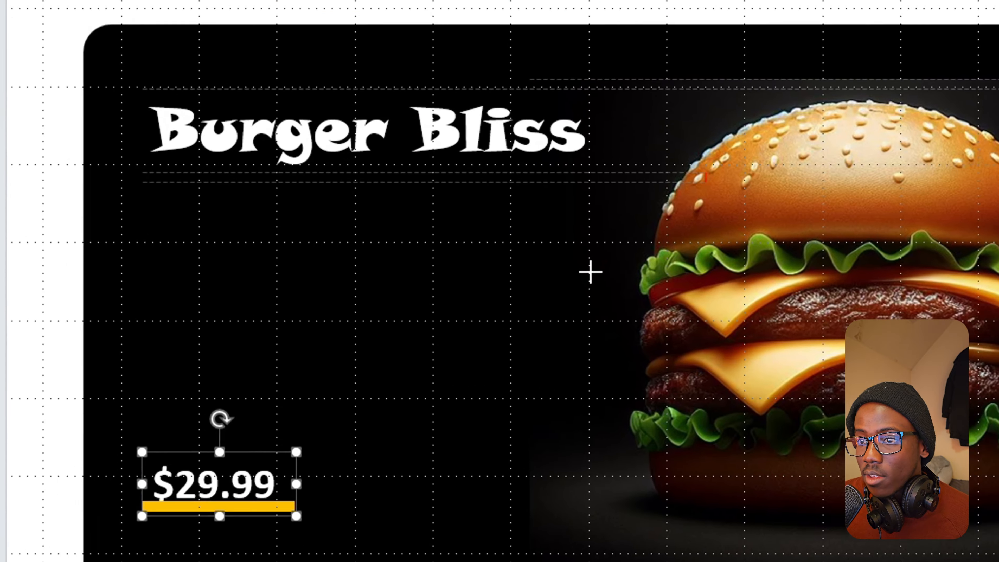
drag(537, 312, 269, 254)
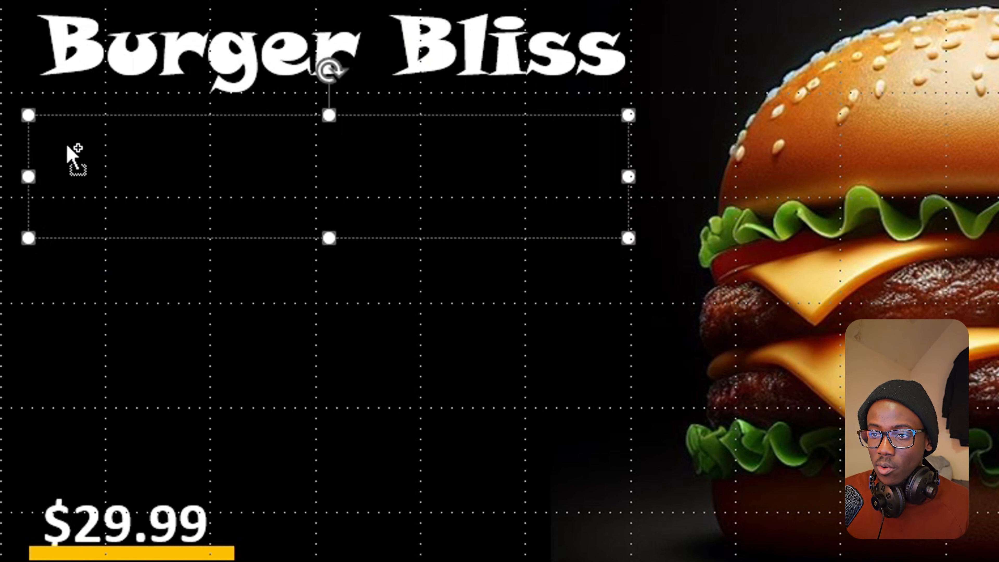
key(ctrl+v)
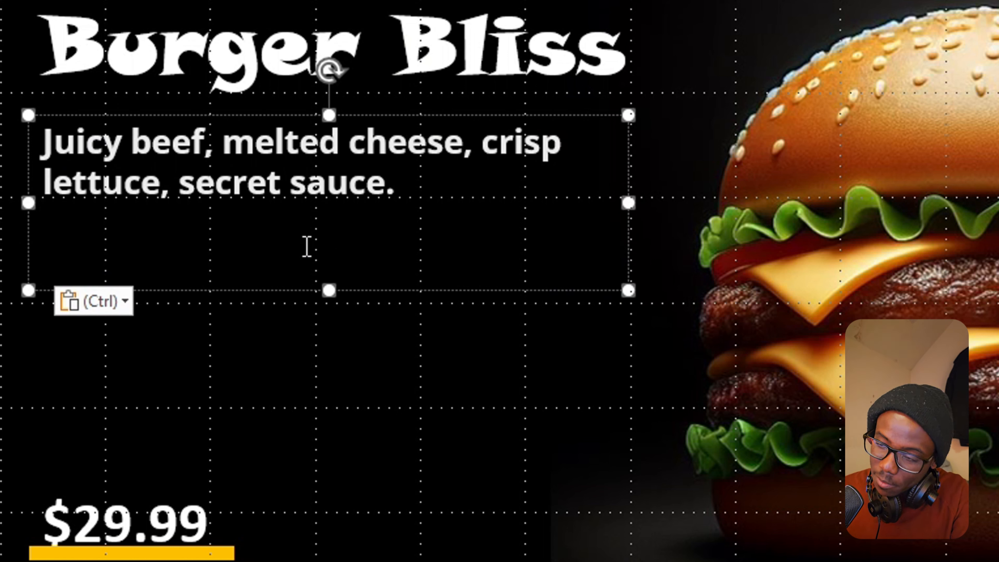
key(BackSpace)
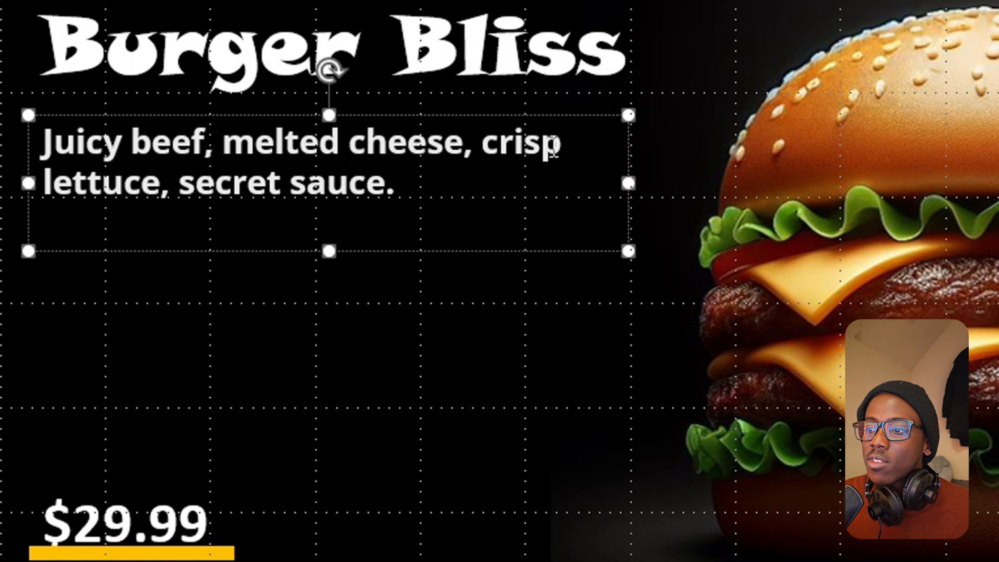
text(y)
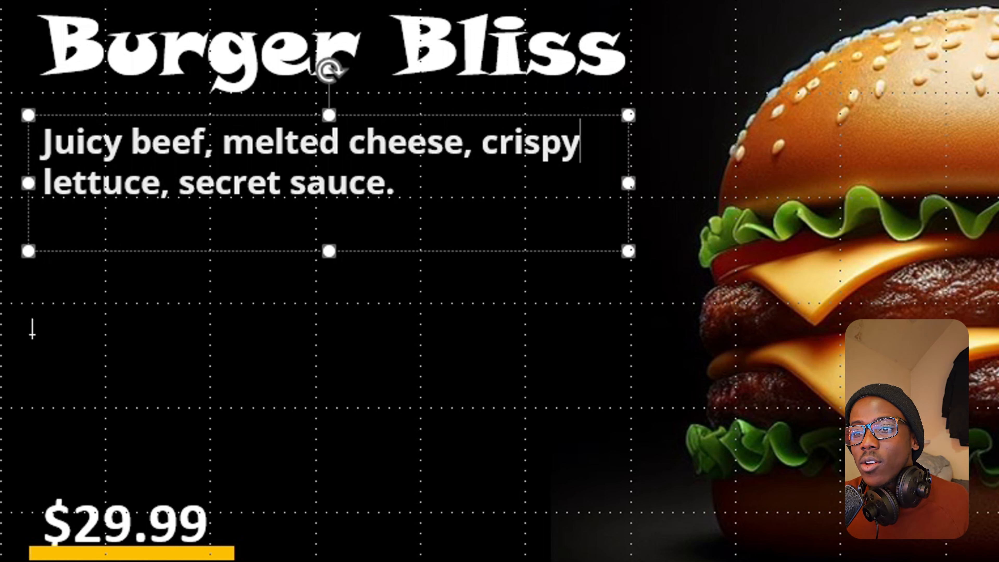
Add a second text box directly below the tagline and fill it with the placeholder text "aedfawe"
click(44, 220)
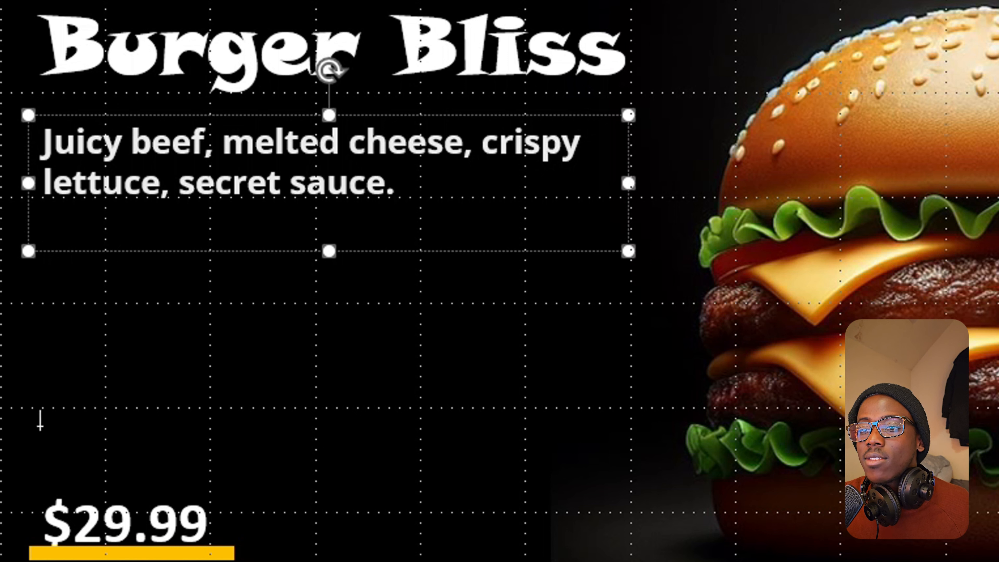
mouse_move(41, 425)
mouse_down()
mouse_move(306, 208)
mouse_move(343, 196)
mouse_move(401, 224)
mouse_up()
text(asdfasdf)
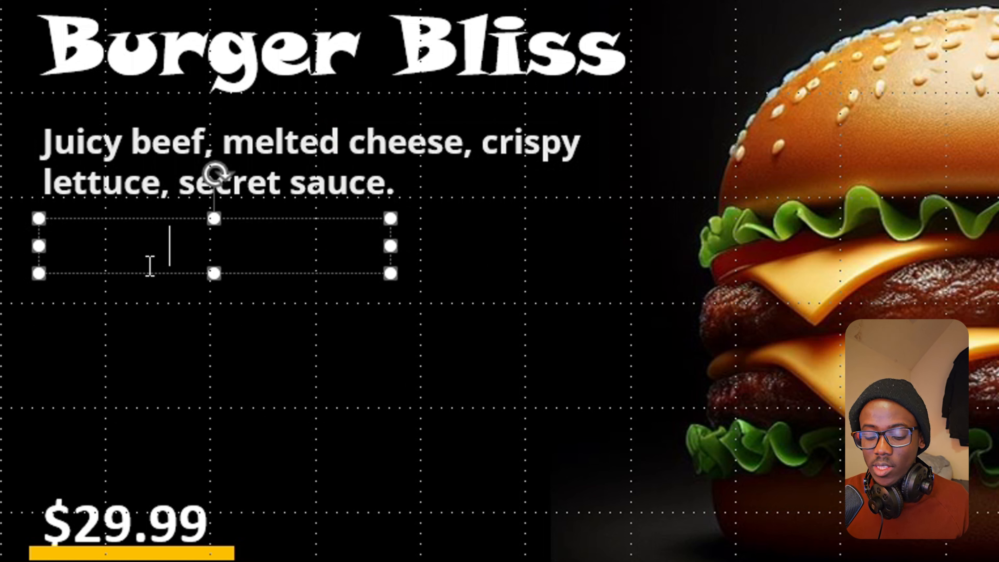
key(ctrl+a)
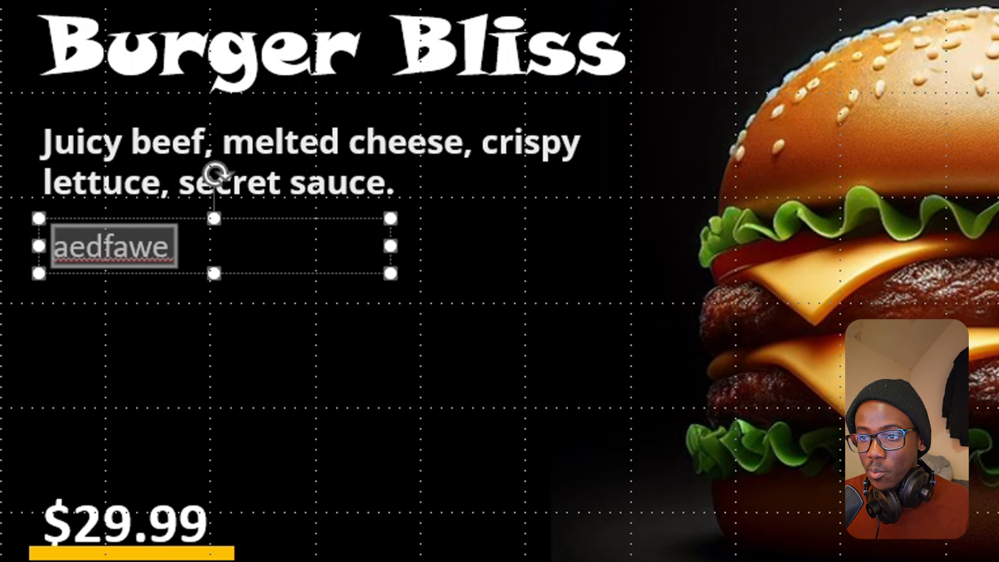
click(154, 246)
key(ctrl+a)
key(ctrl+v)
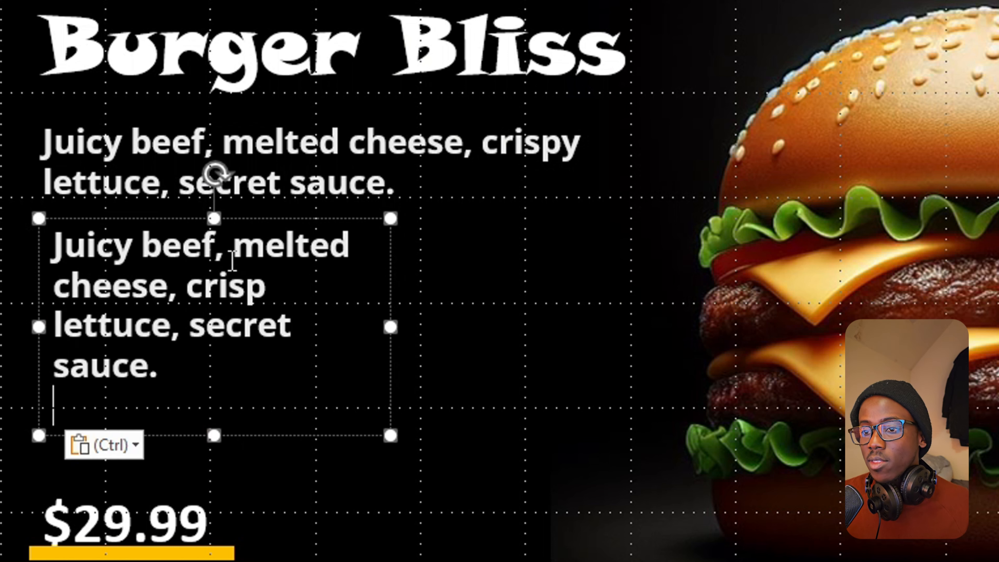
key(ctrl+z)
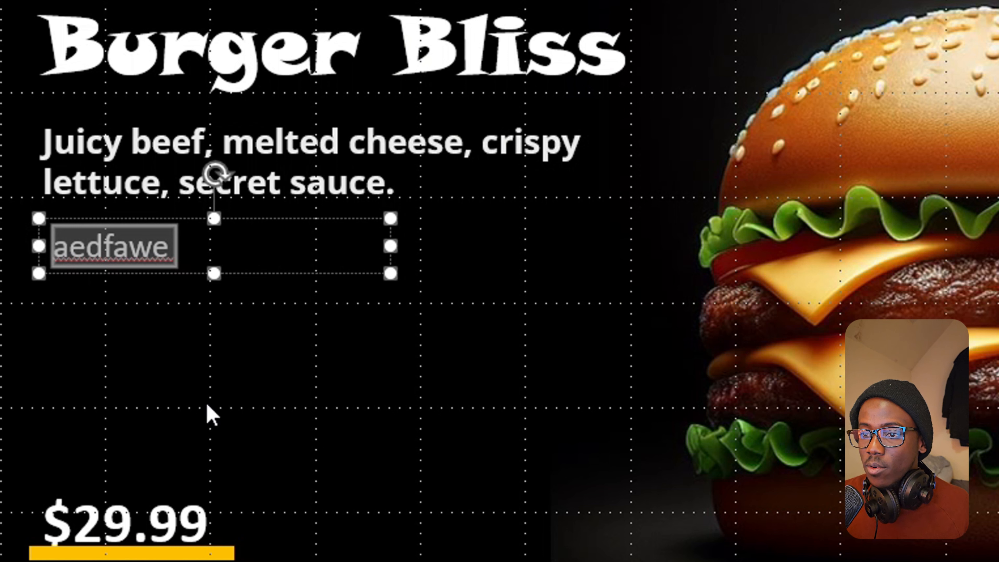
Replace the placeholder with bullets "Handcrafted with love", "Locally sourced ingredients", "Flavorful secret sauce", "Perfectly grilled to perfection" and widen the box to fit one line each
click(155, 256)
double_click(154, 256)
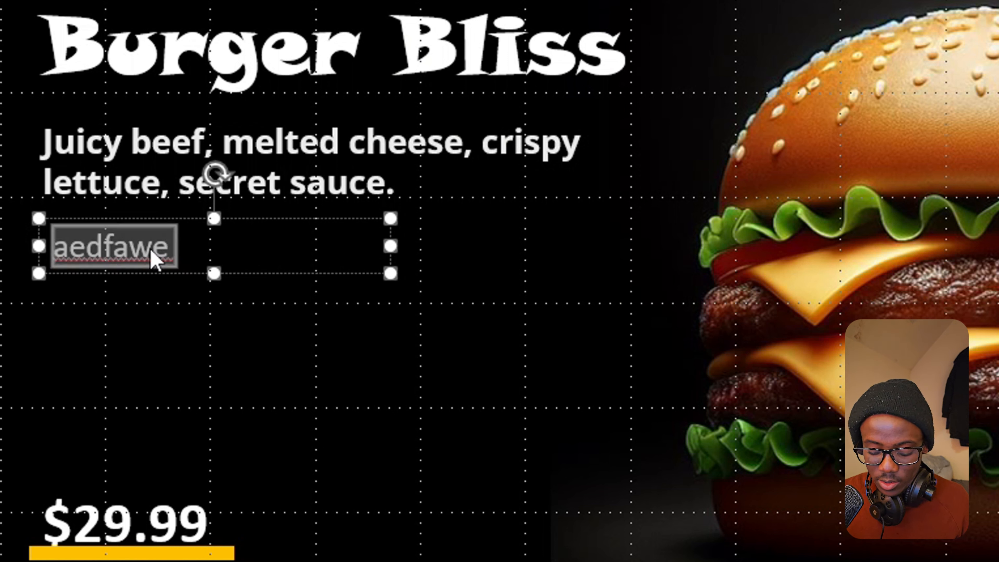
key(ctrl+v)
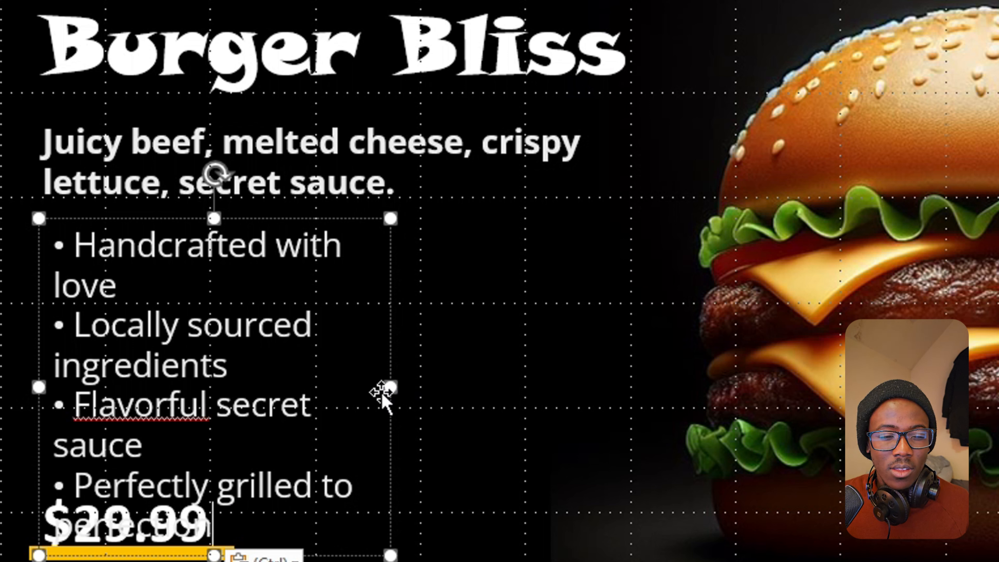
drag(390, 386, 596, 362)
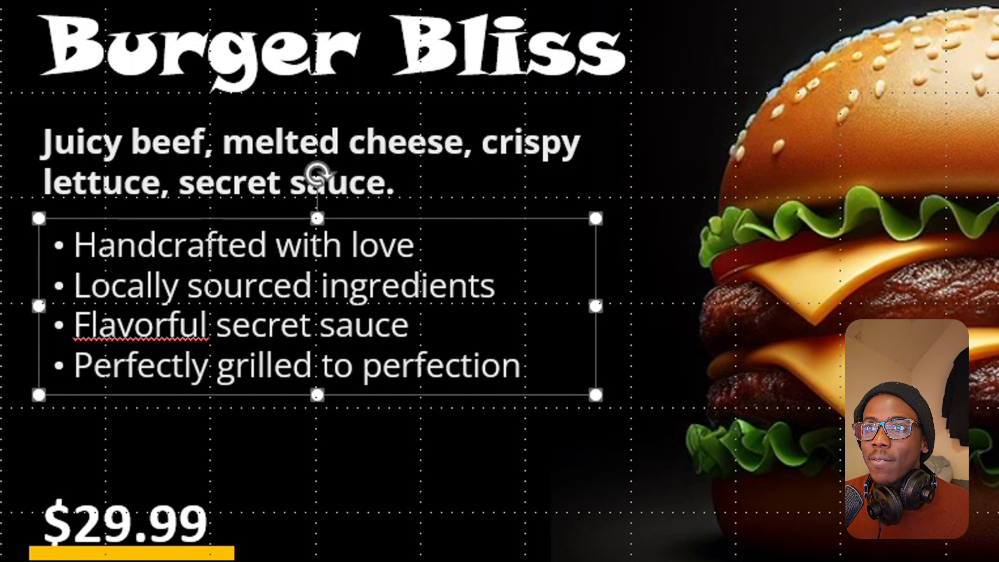
Reduce the bullet list's font size by two increments and shift its text box slightly to the right
key(ctrl+shift+comma)
key(ctrl+shift+comma)
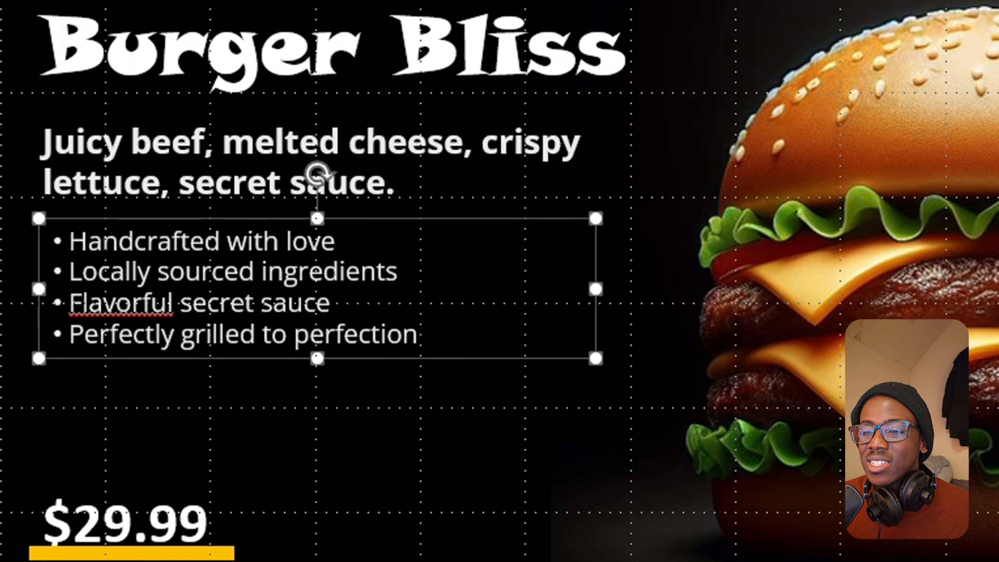
key(ctrl+shift+comma)
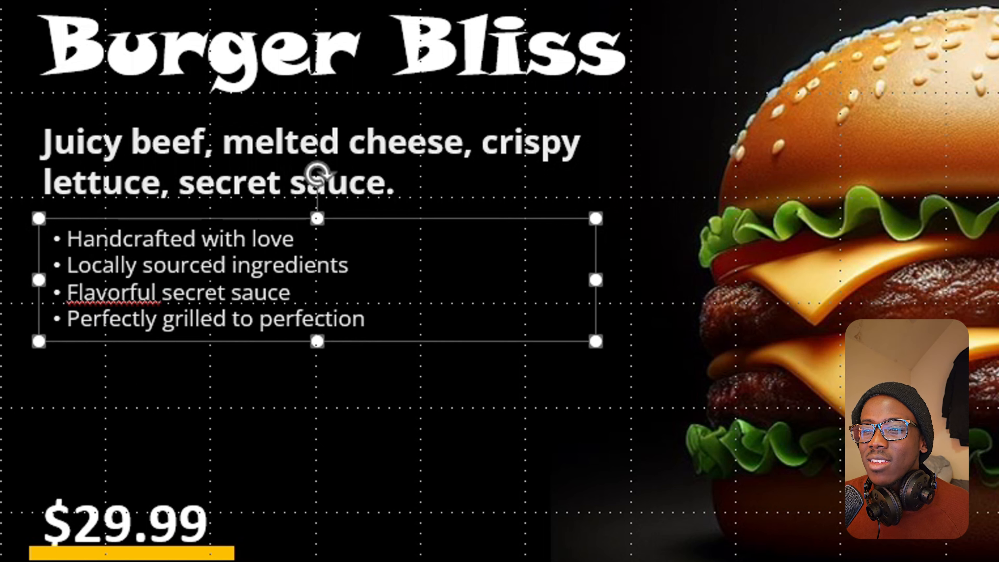
key(ctrl+shift+period)
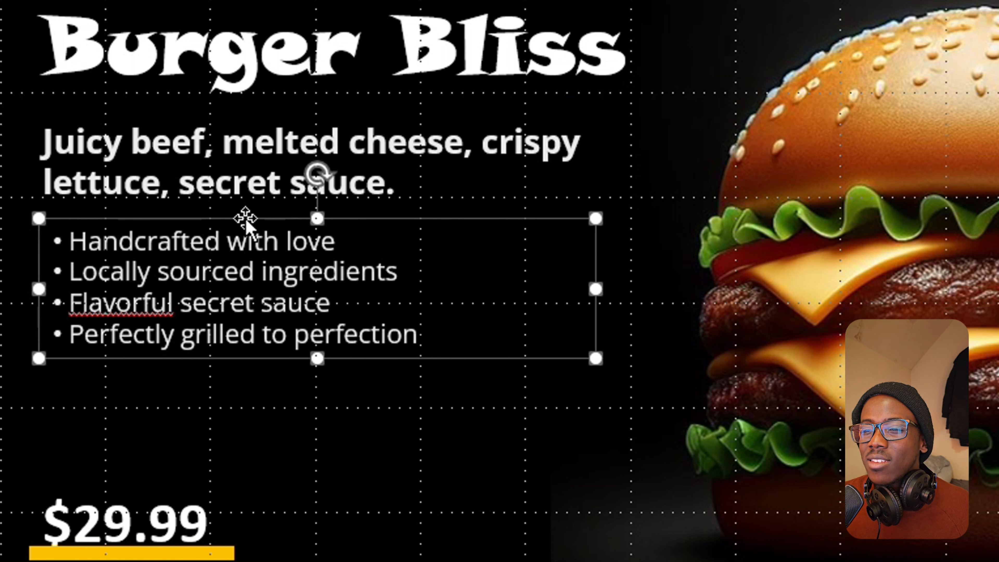
drag(246, 218, 253, 219)
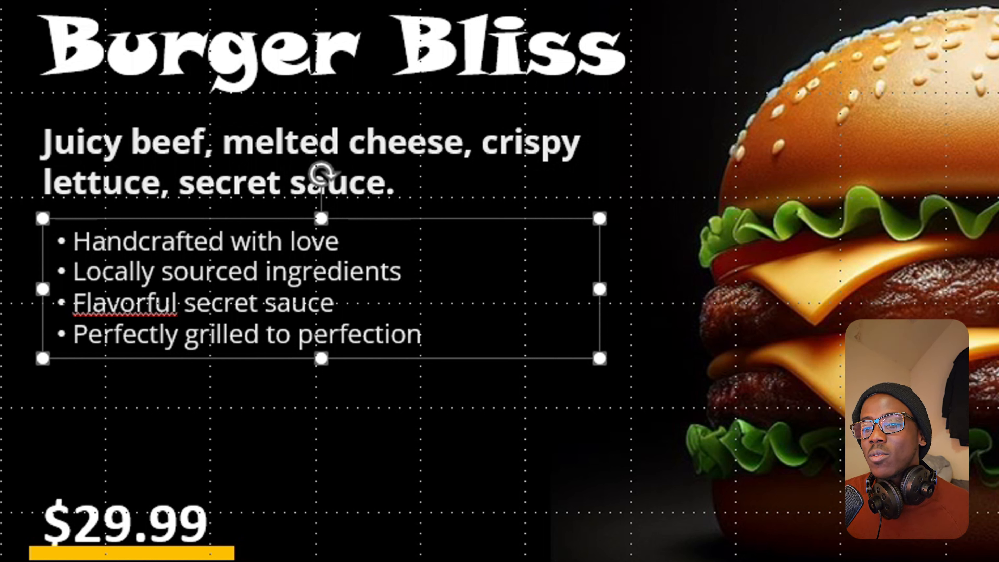
click(1, 290)
click(148, 313)
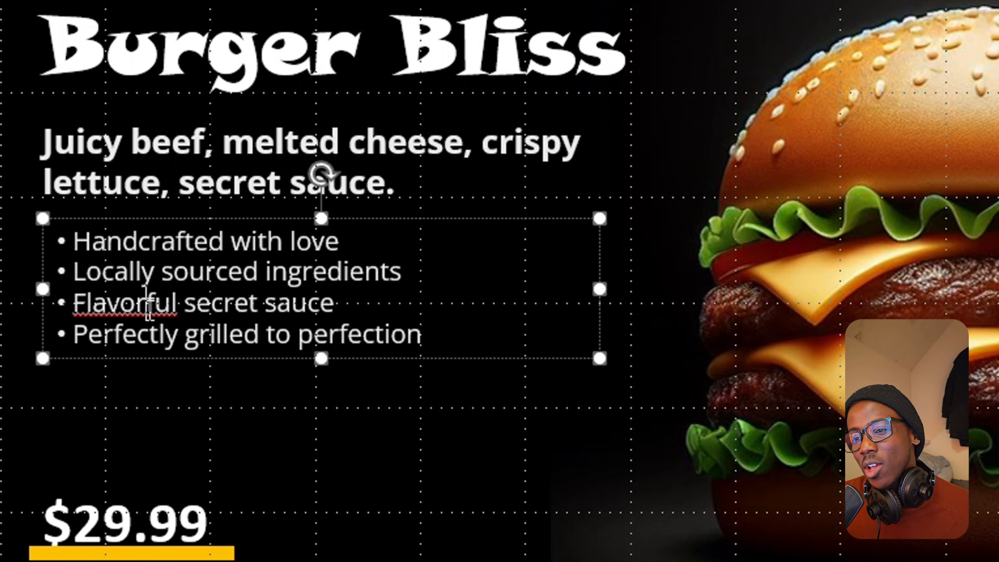
Draw a thin vertical gold bar along the left side of the bullet list and remove its outline
click(118, 525)
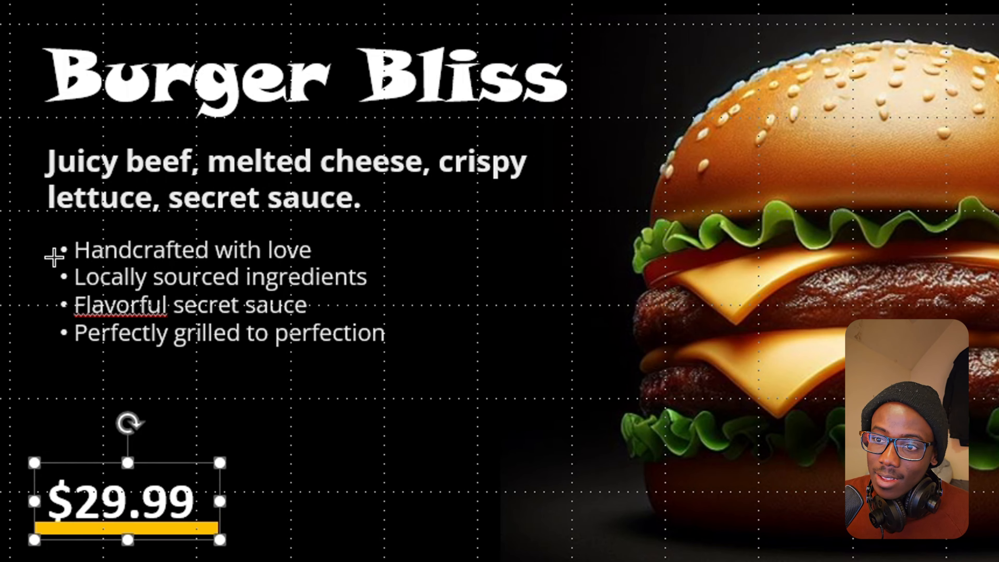
drag(43, 242, 49, 343)
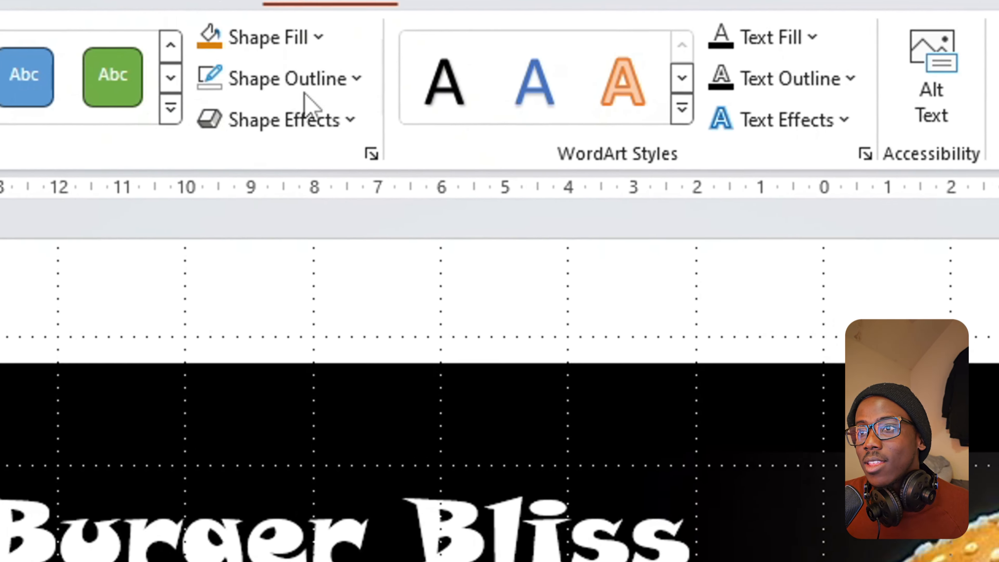
click(453, 106)
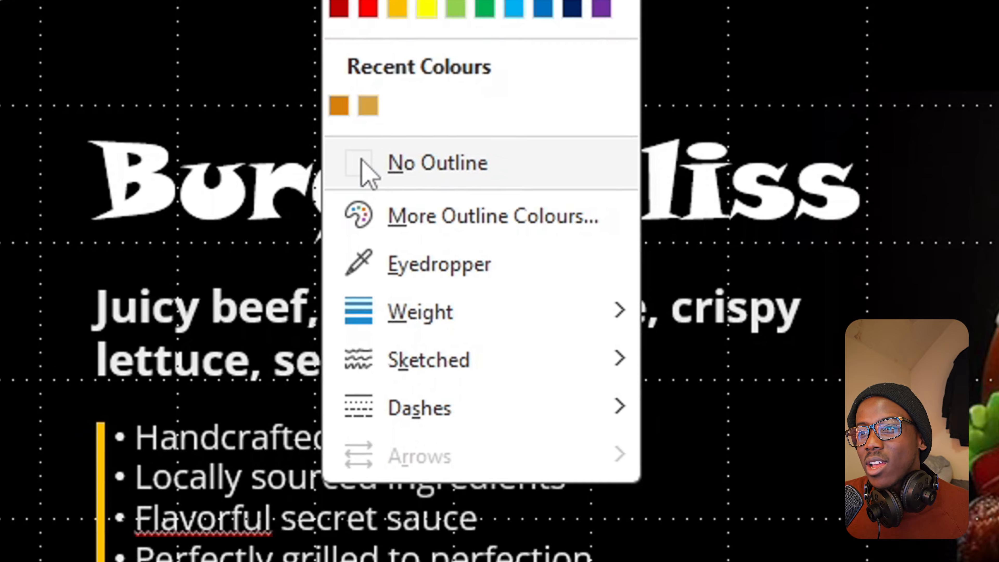
click(436, 164)
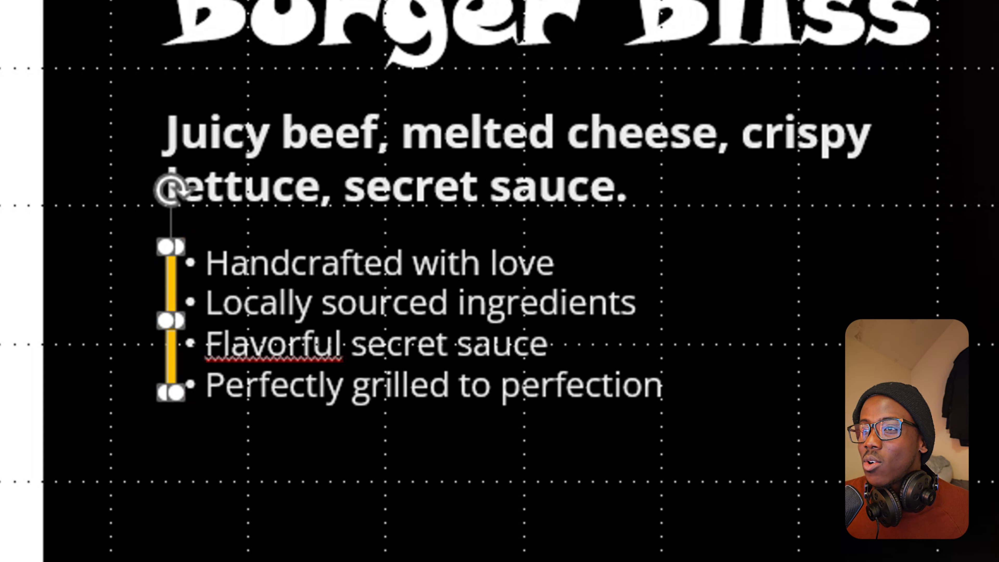
Deselect the vertical bar and start the slide show to preview the finished burger slide
key(Escape)
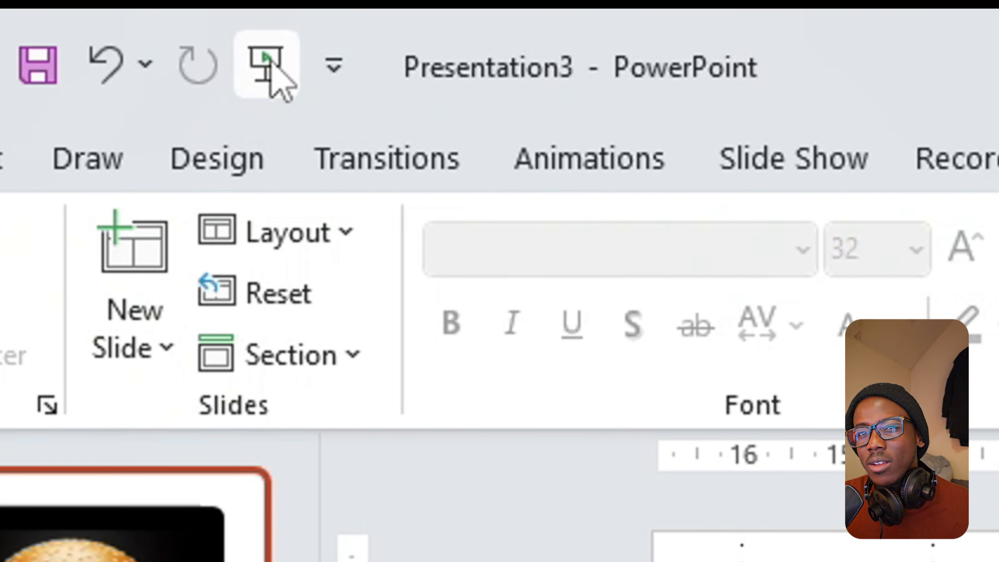
click(274, 67)
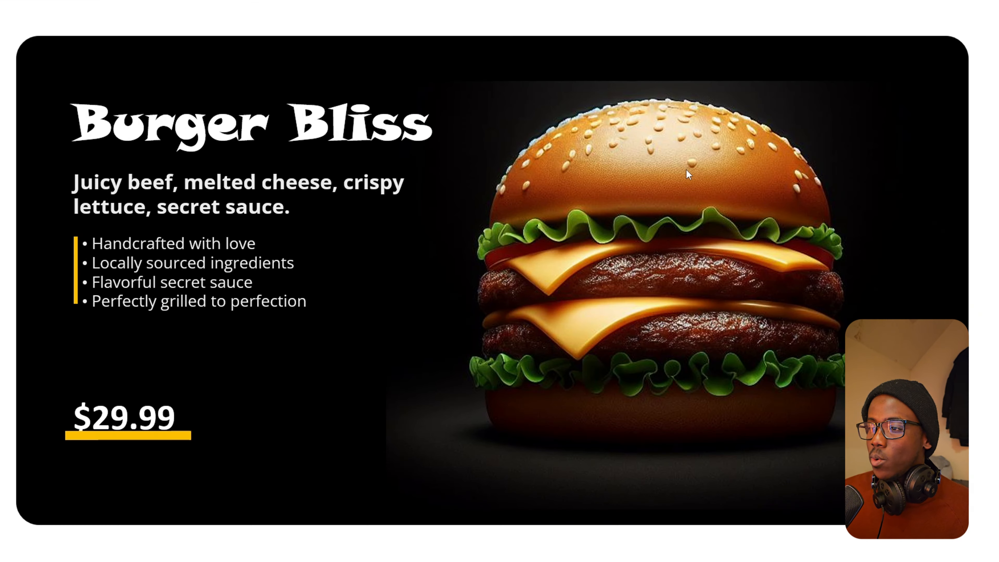